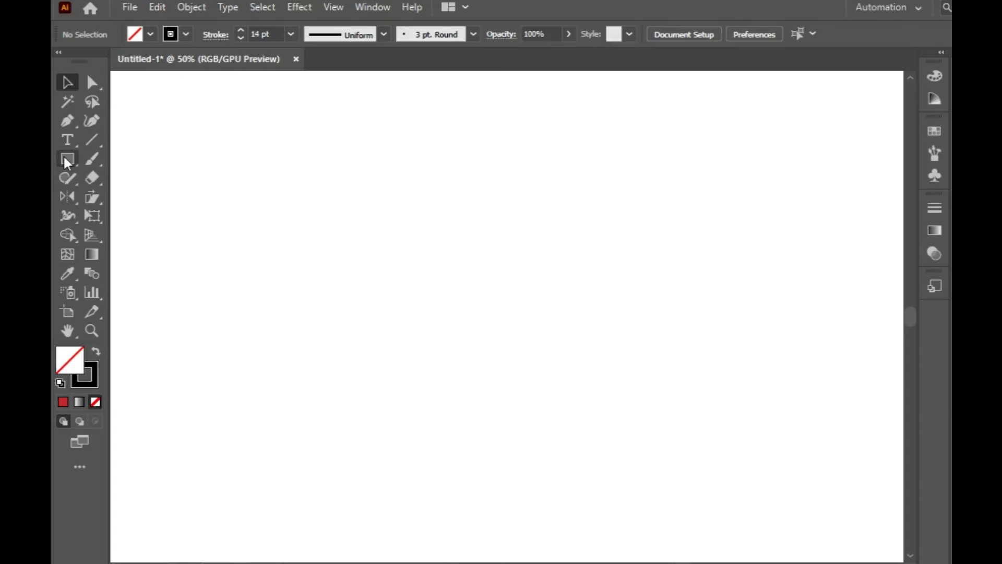
# Draw a hexagon outline near the page centre with the Polygon tool
pyautogui.click(66, 158)
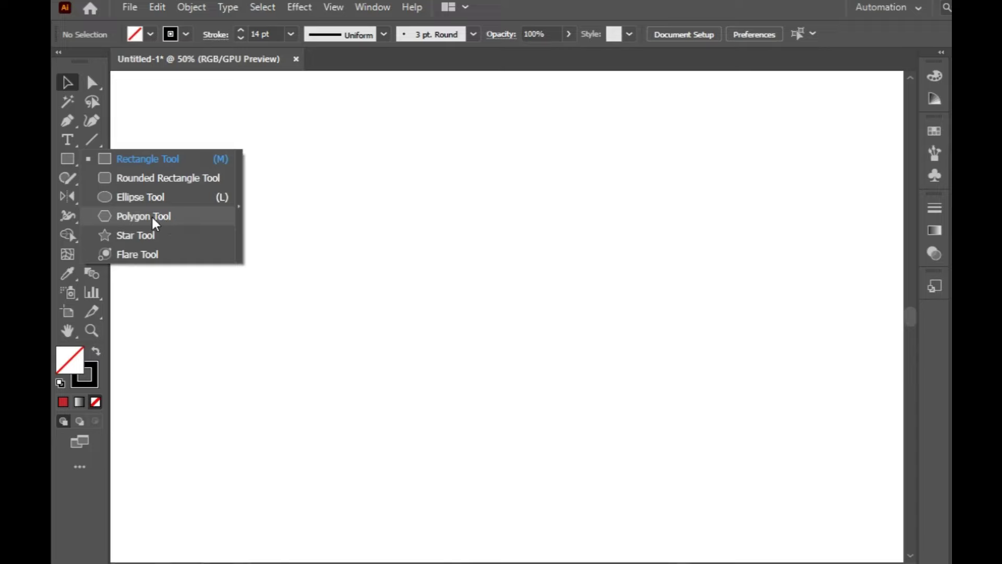
pyautogui.click(140, 217)
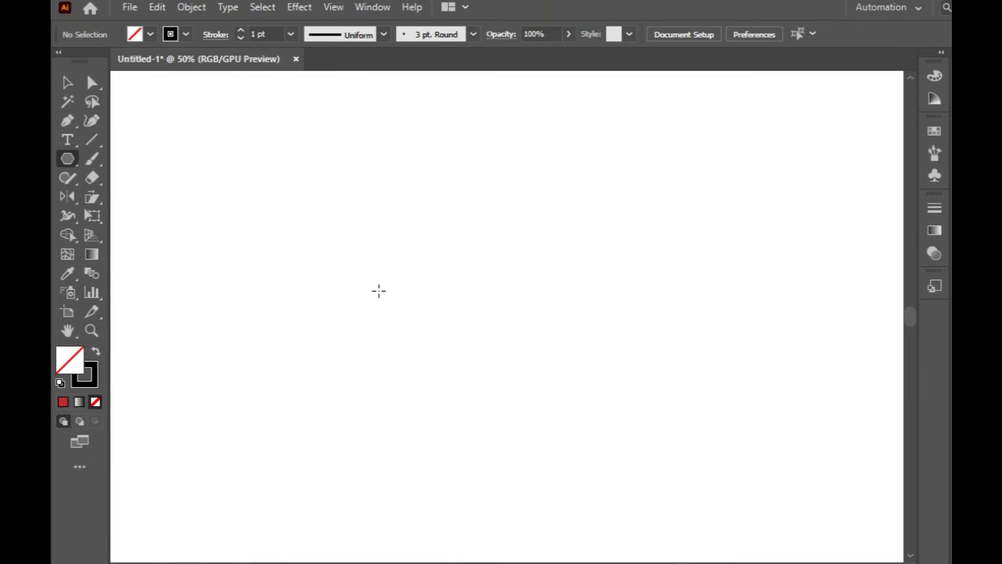
pyautogui.moveTo(507, 317); pyautogui.dragTo(542, 417)
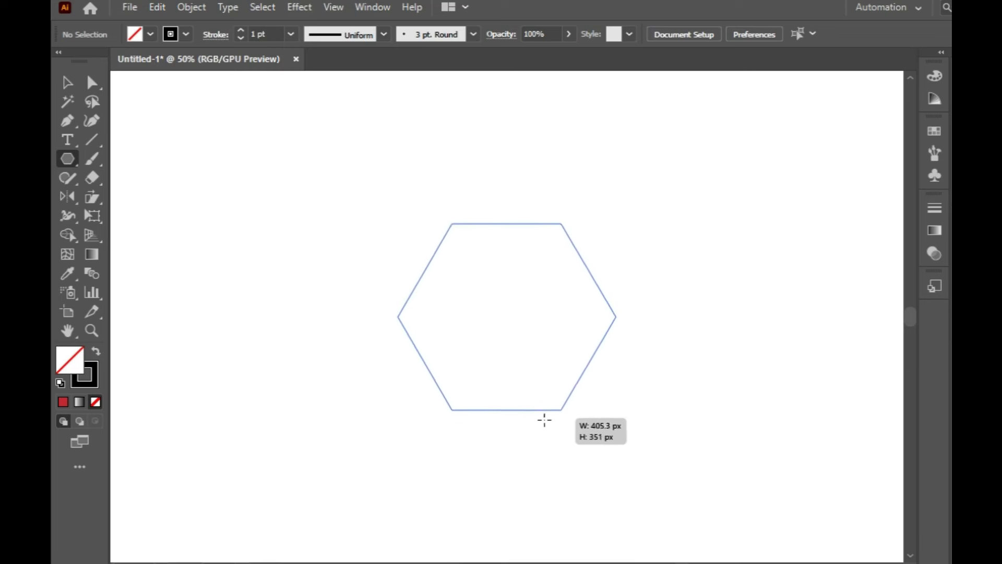
pyautogui.moveTo(543, 417); pyautogui.dragTo(546, 435)
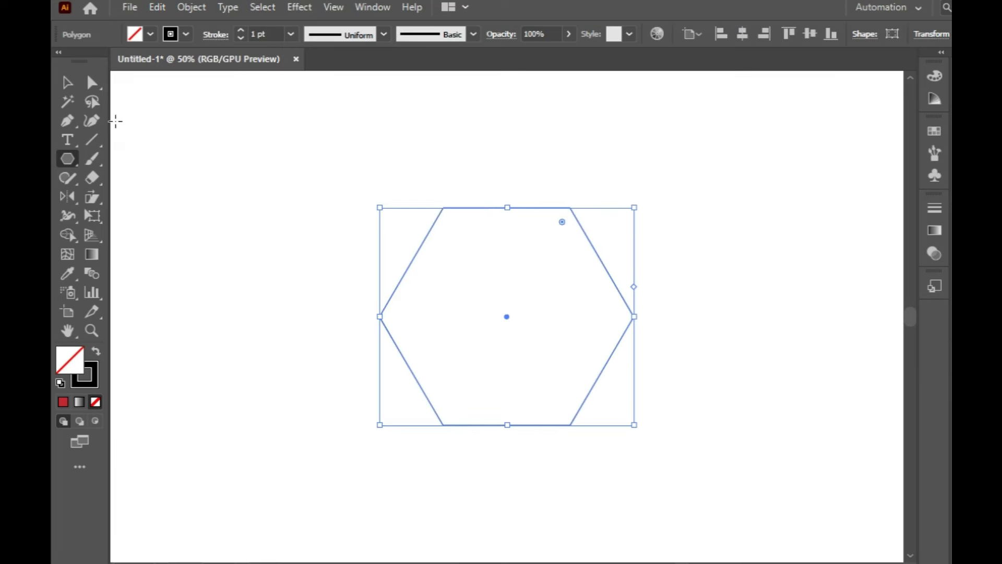
# Rotate the hexagon 90° so one corner points straight up, then deselect it
pyautogui.click(65, 86)
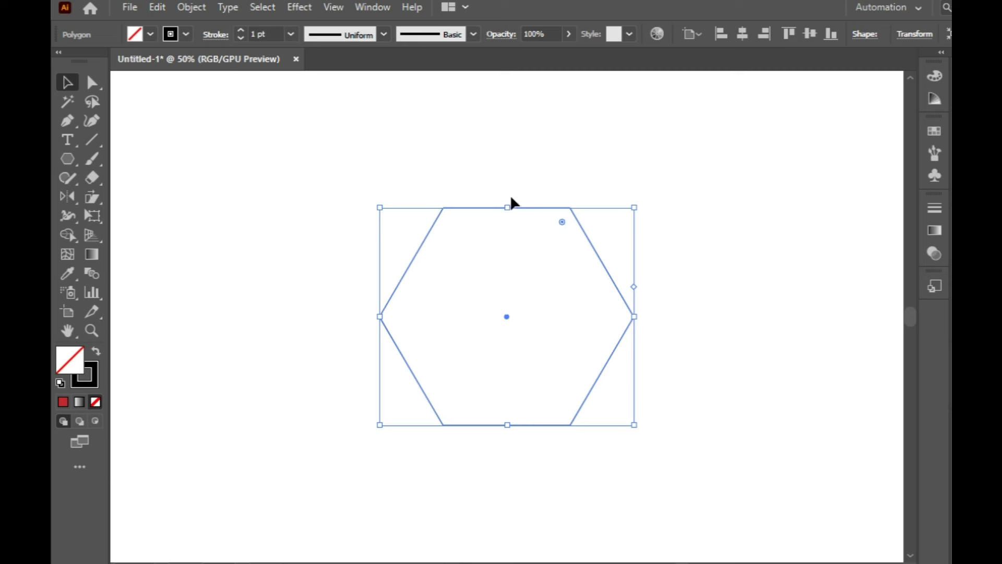
pyautogui.moveTo(510, 202); pyautogui.dragTo(419, 312)
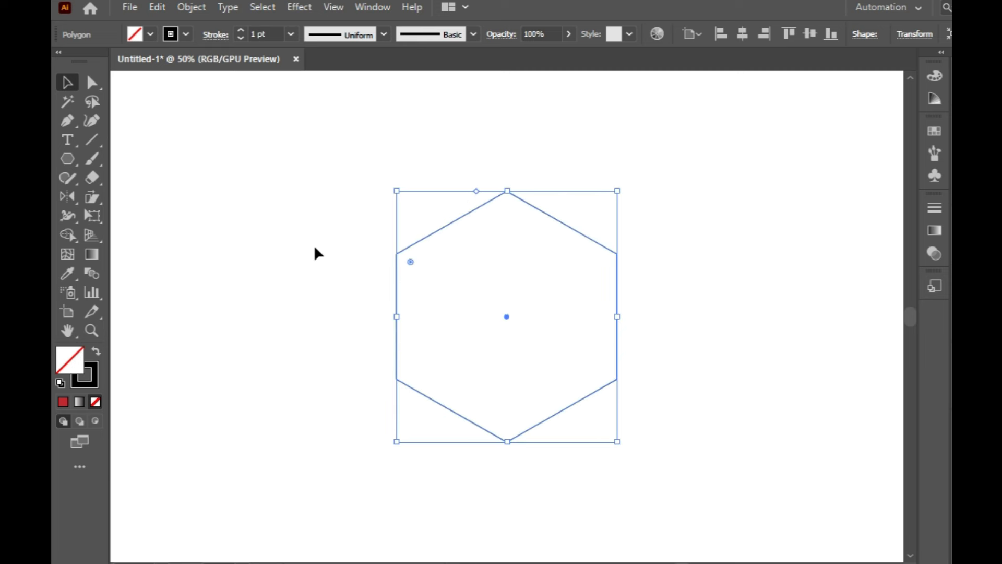
pyautogui.click(314, 245)
pyautogui.click(67, 120)
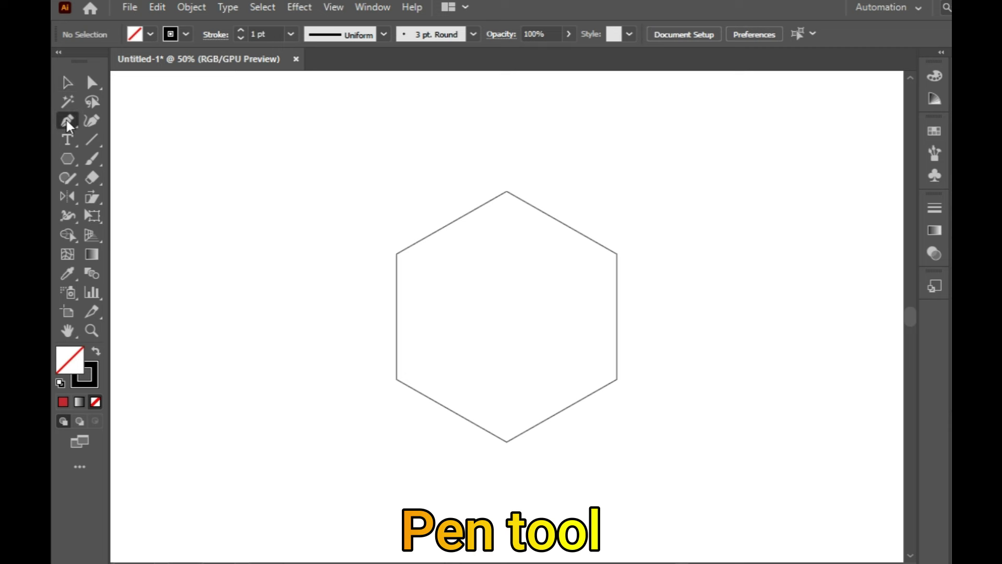
# Draw a vertical line from the hexagon's top corner to its bottom corner, plus the upper-left to lower-right diagonal
pyautogui.click(506, 186)
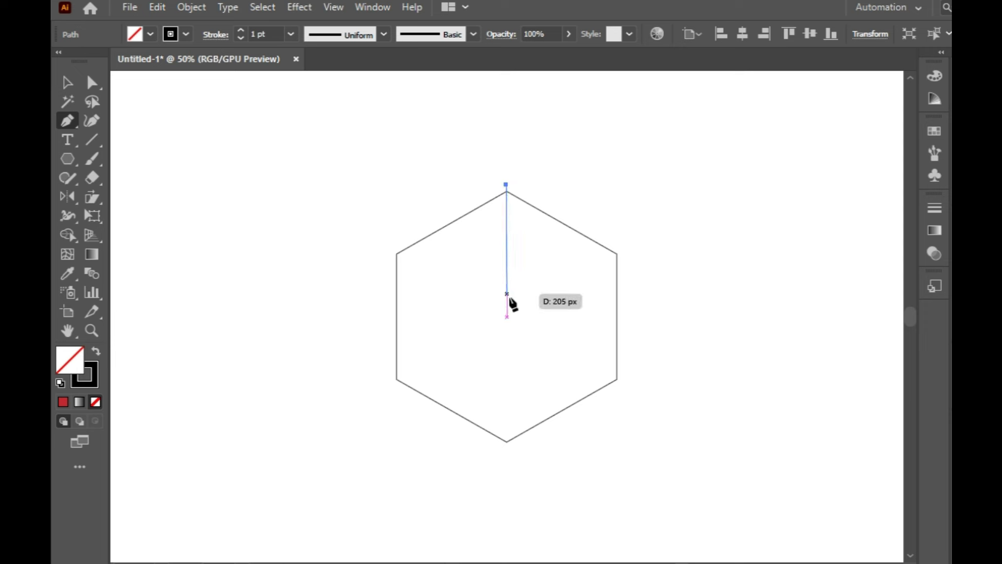
pyautogui.click(506, 448)
pyautogui.press('Escape')
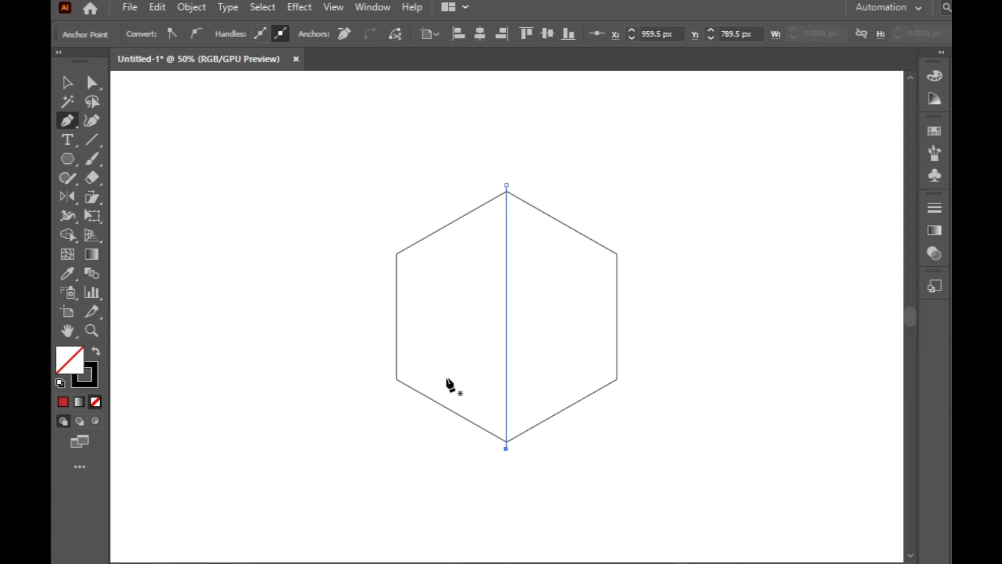
pyautogui.click(397, 254)
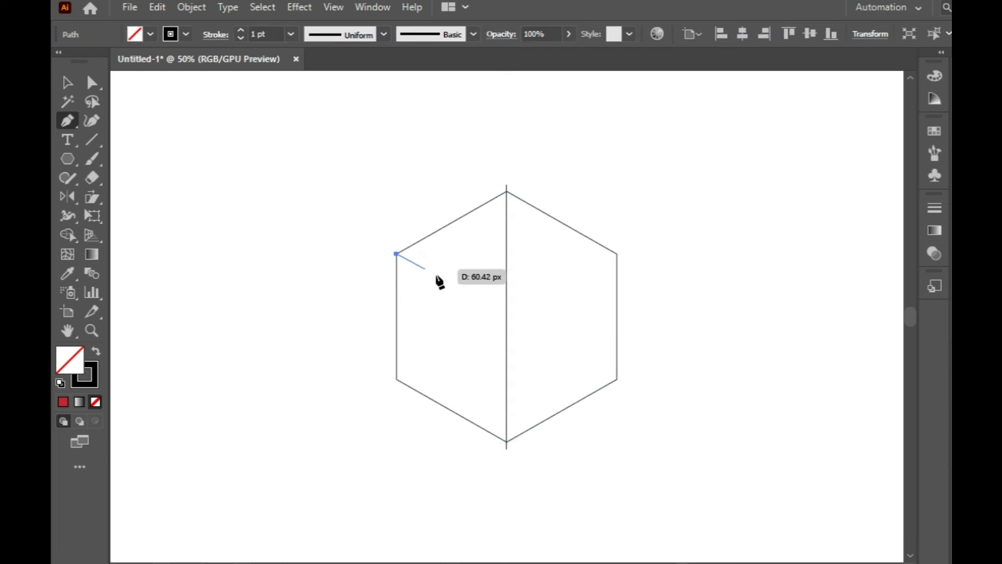
pyautogui.click(616, 380)
pyautogui.press('Escape')
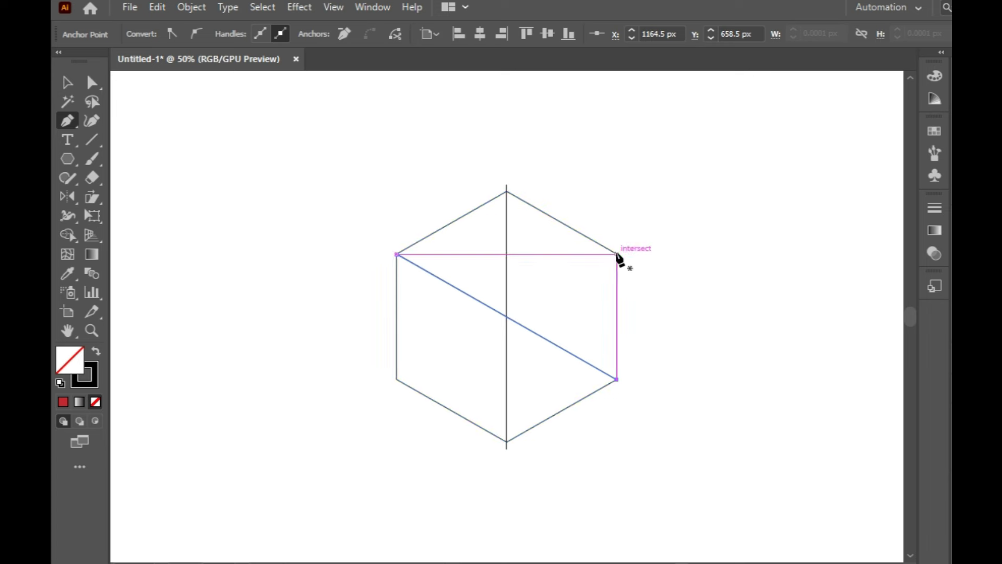
# Add the upper-right to lower-left diagonal and select the hexagon with all three lines
pyautogui.click(616, 255)
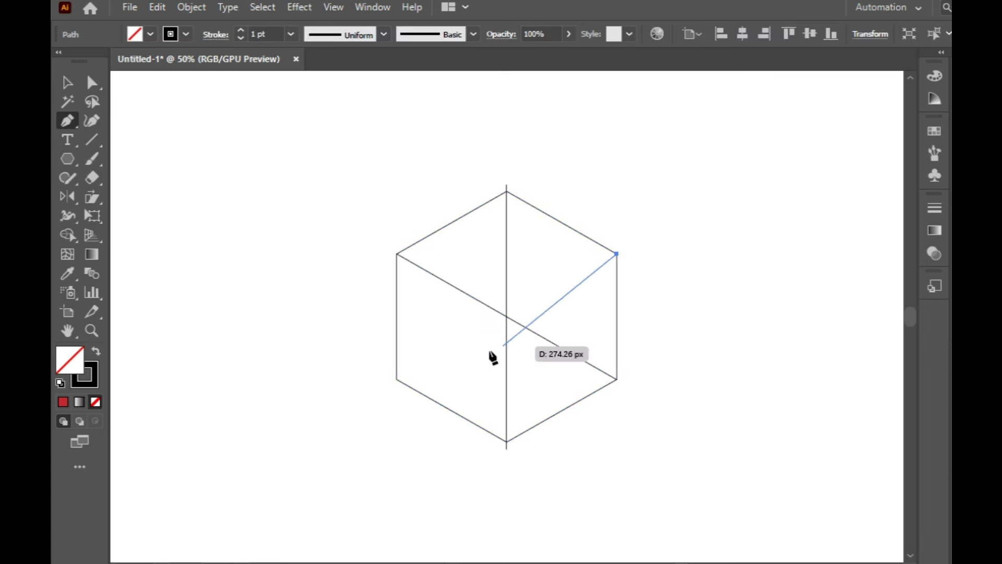
pyautogui.click(397, 380)
pyautogui.press('Escape')
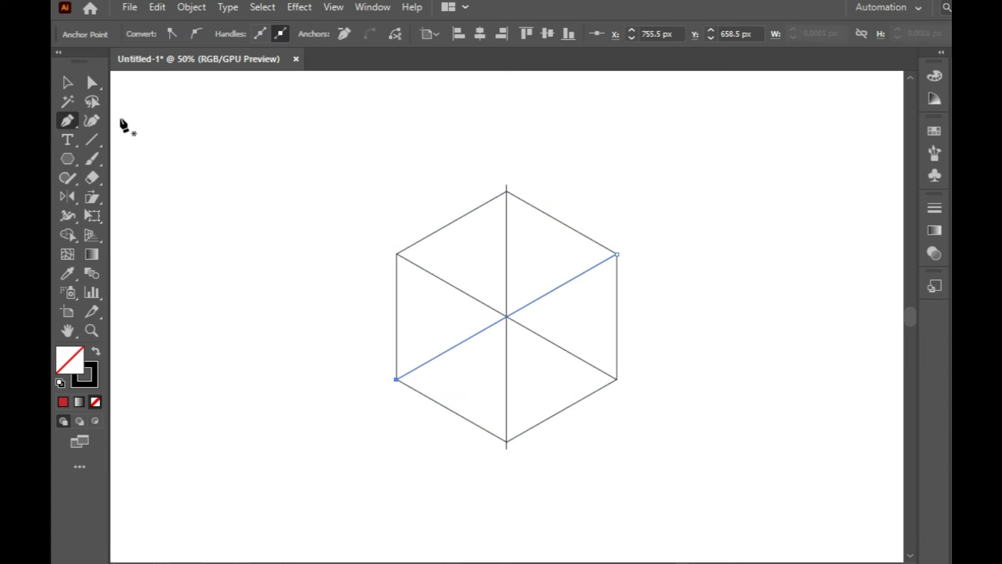
pyautogui.click(72, 88)
pyautogui.moveTo(344, 194); pyautogui.dragTo(670, 467)
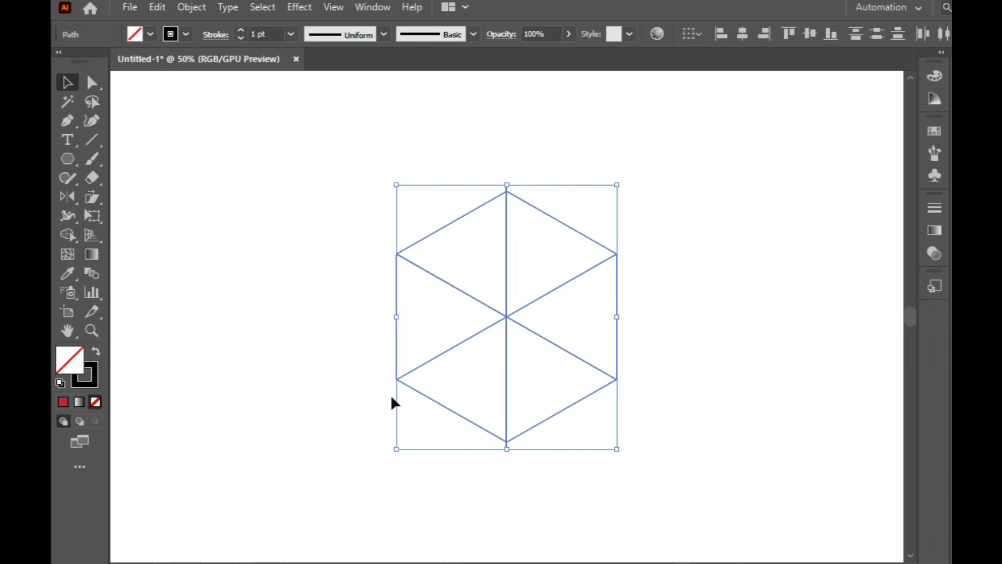
# Merge the triangle pairs into left, right and top rhombus faces, then reselect the whole cube
pyautogui.click(64, 235)
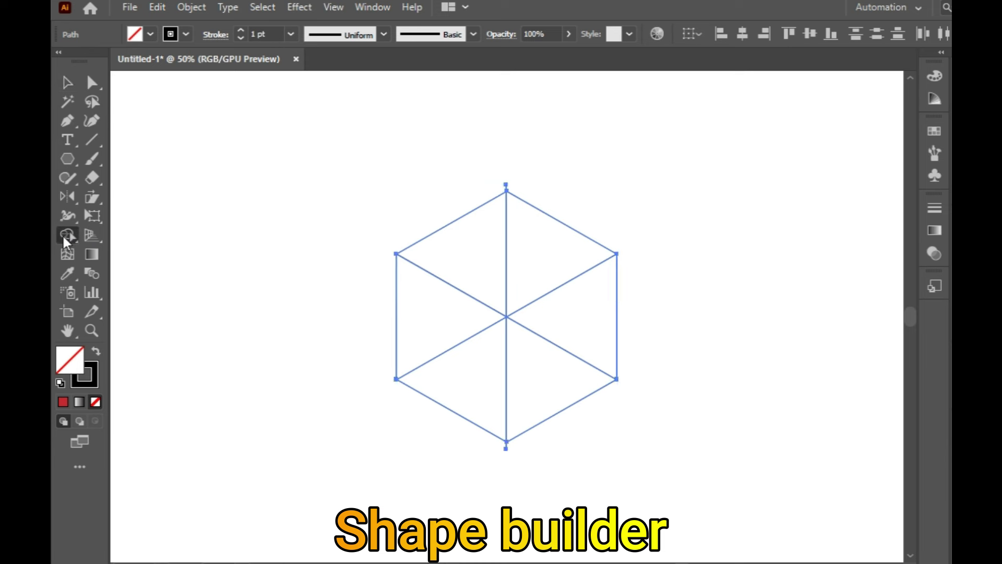
pyautogui.moveTo(449, 321); pyautogui.dragTo(472, 364)
pyautogui.moveTo(574, 327); pyautogui.dragTo(537, 361)
pyautogui.moveTo(487, 248); pyautogui.dragTo(532, 279)
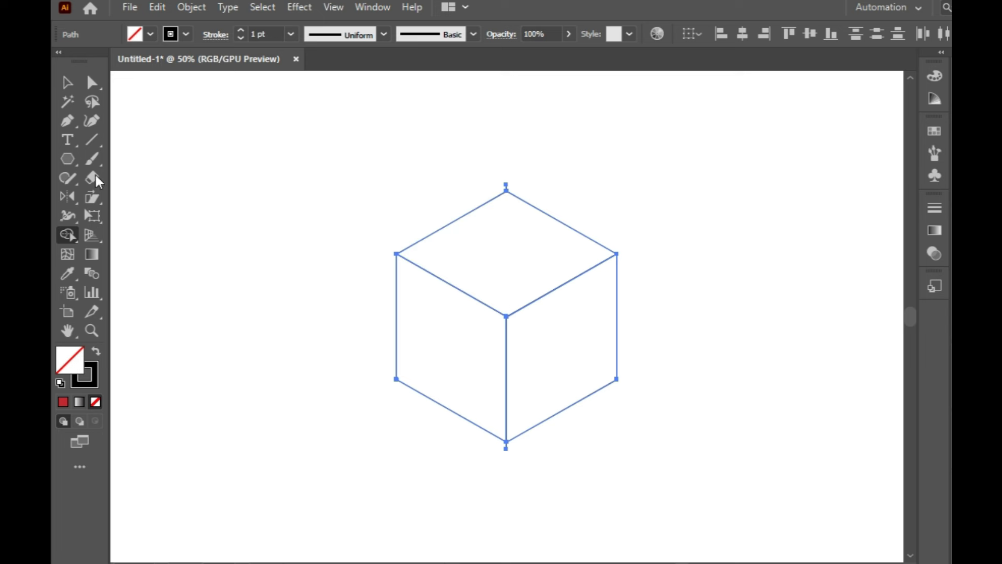
pyautogui.click(70, 81)
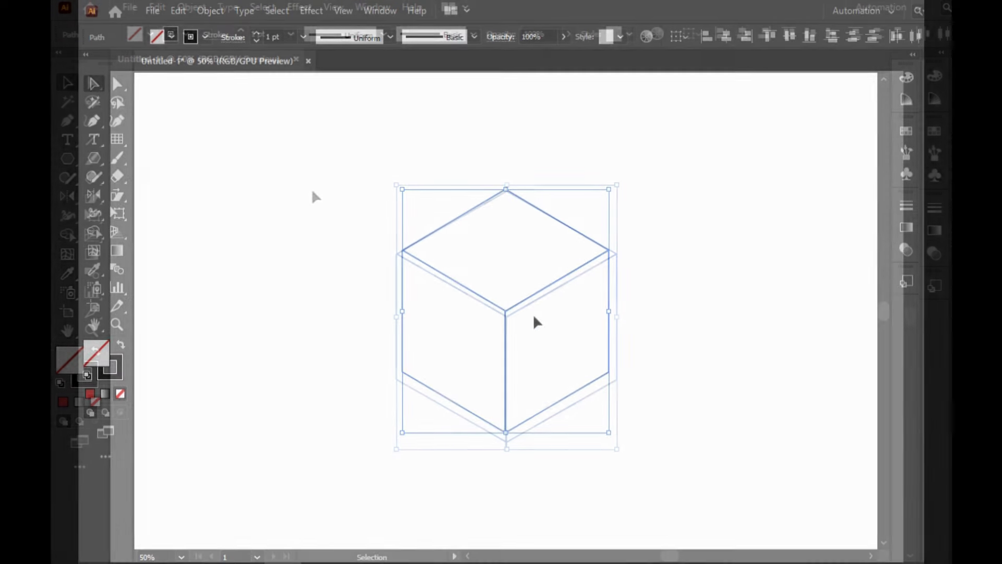
pyautogui.click(362, 239)
pyautogui.moveTo(368, 234); pyautogui.dragTo(575, 403)
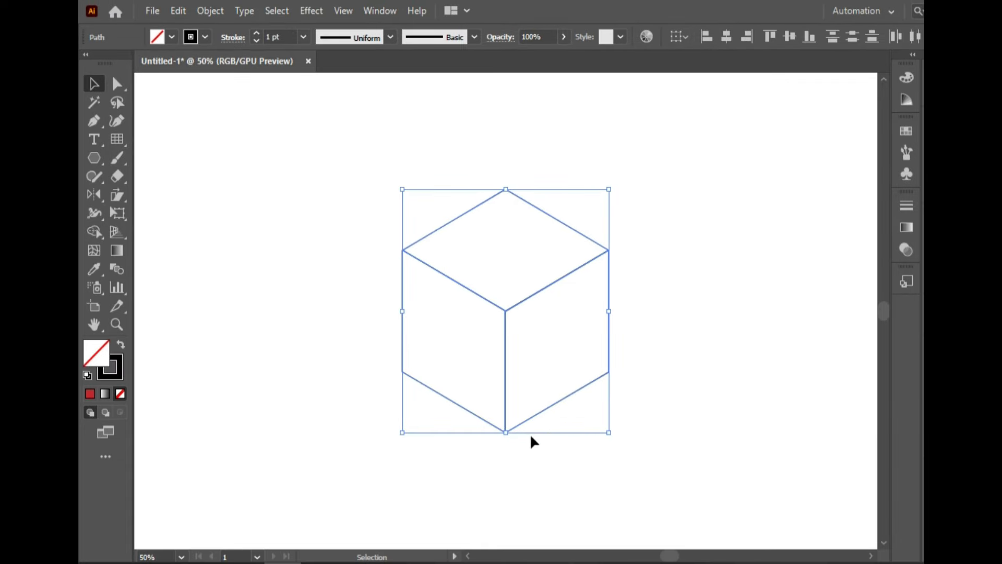
pyautogui.click(213, 11)
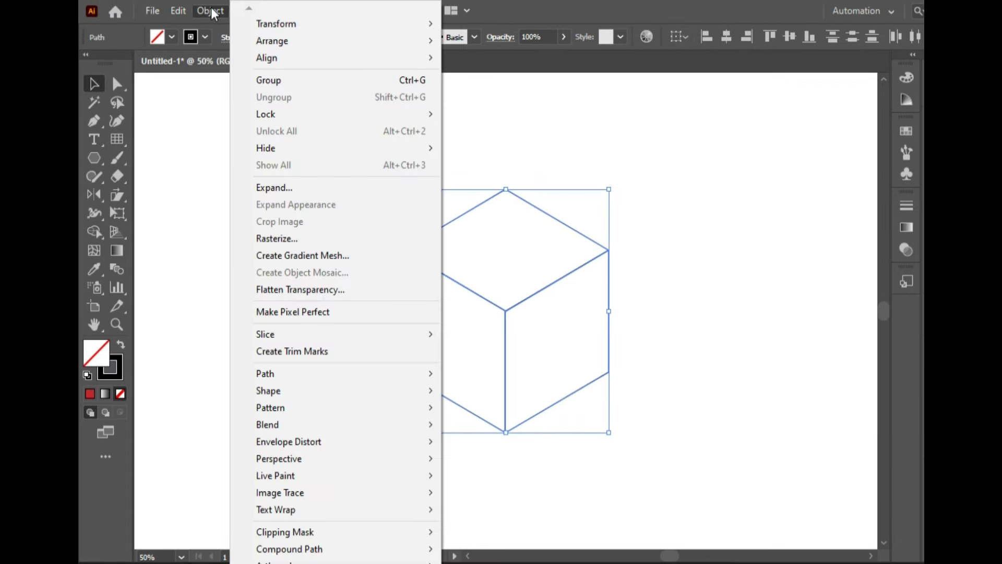
# Offset every cube face path by -16 px, then select the outer top-face outline
pyautogui.moveTo(265, 373)
pyautogui.click(508, 431)
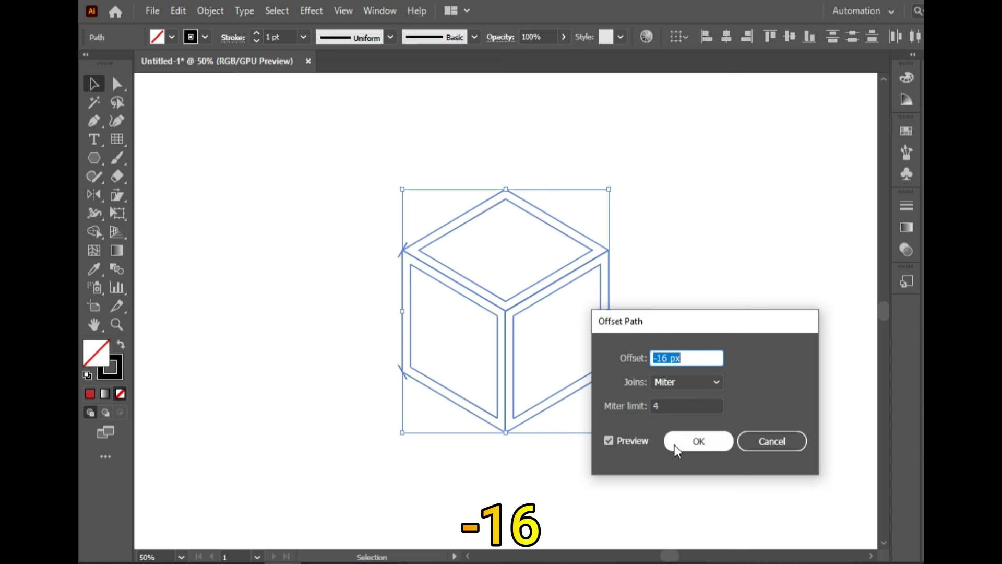
pyautogui.click(695, 452)
pyautogui.click(683, 436)
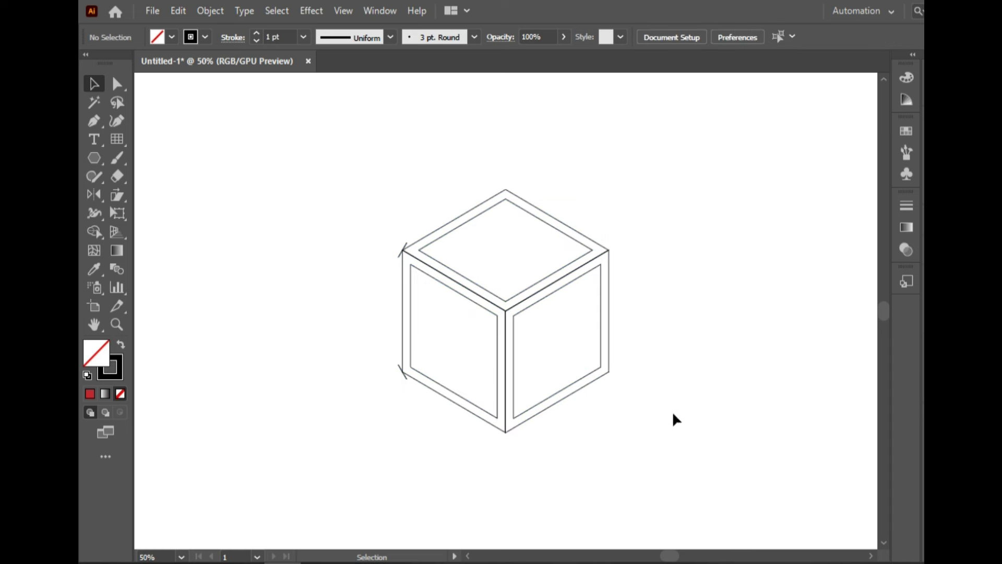
pyautogui.click(608, 254)
pyautogui.click(613, 272)
pyautogui.click(598, 263)
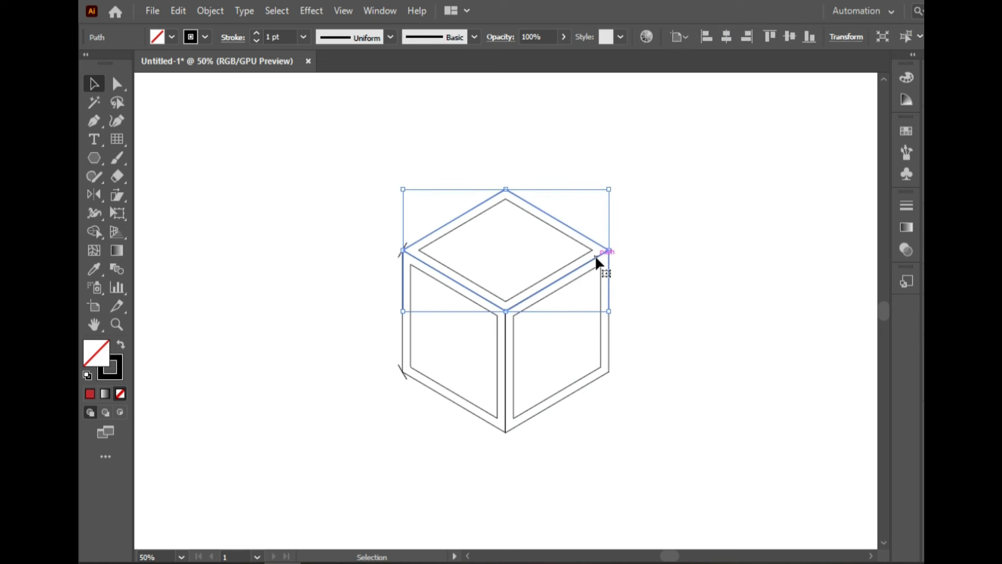
# Delete the outer top, right and left face outlines
pyautogui.press('Delete')
pyautogui.click(610, 283)
pyautogui.press('Delete')
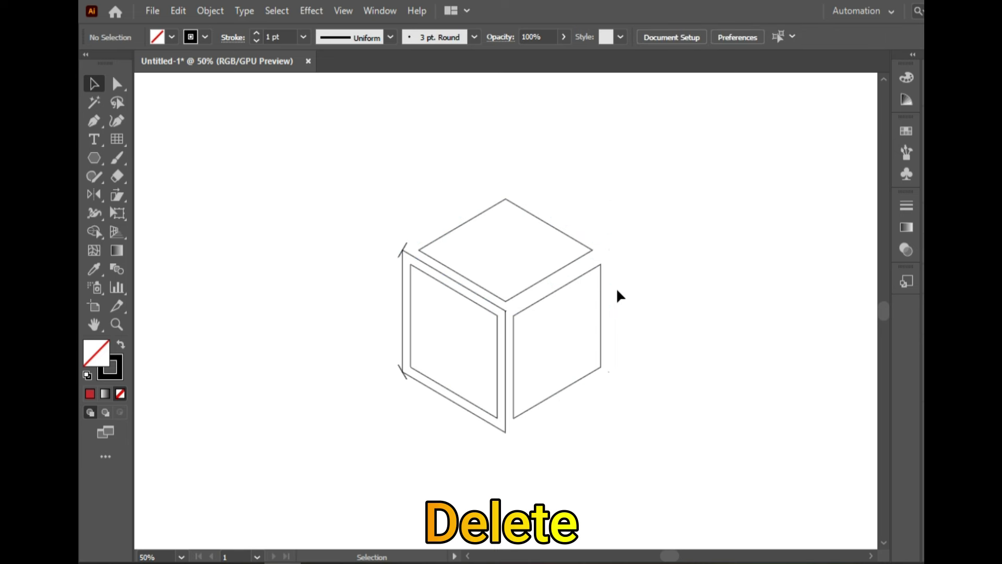
pyautogui.click(505, 342)
pyautogui.press('Delete')
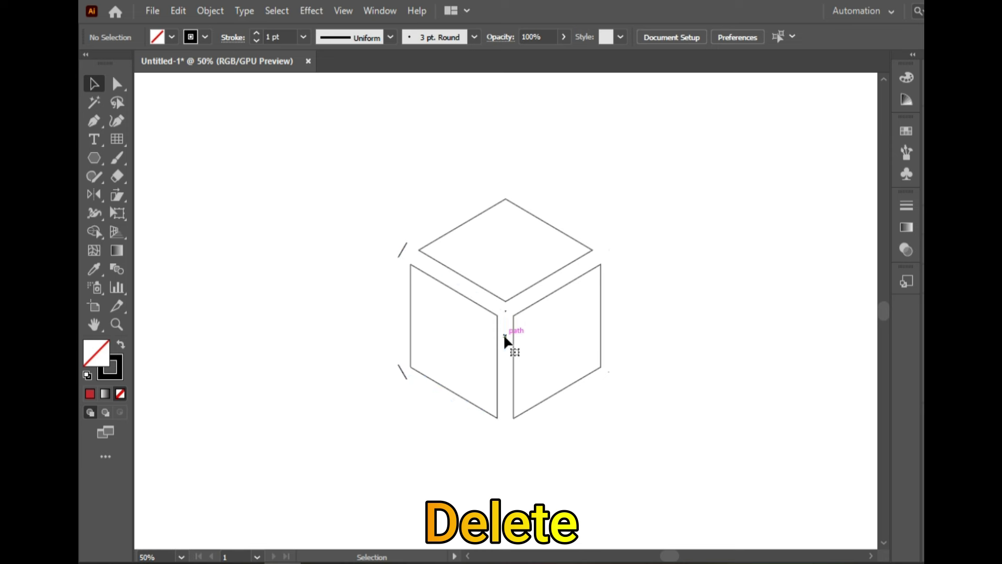
# Delete the stray upper-left and lower-left strokes and the two stray centre points
pyautogui.click(403, 251)
pyautogui.press('Delete')
pyautogui.click(402, 370)
pyautogui.press('Delete')
pyautogui.click(505, 313)
pyautogui.press('Delete')
pyautogui.click(505, 314)
pyautogui.press('Delete')
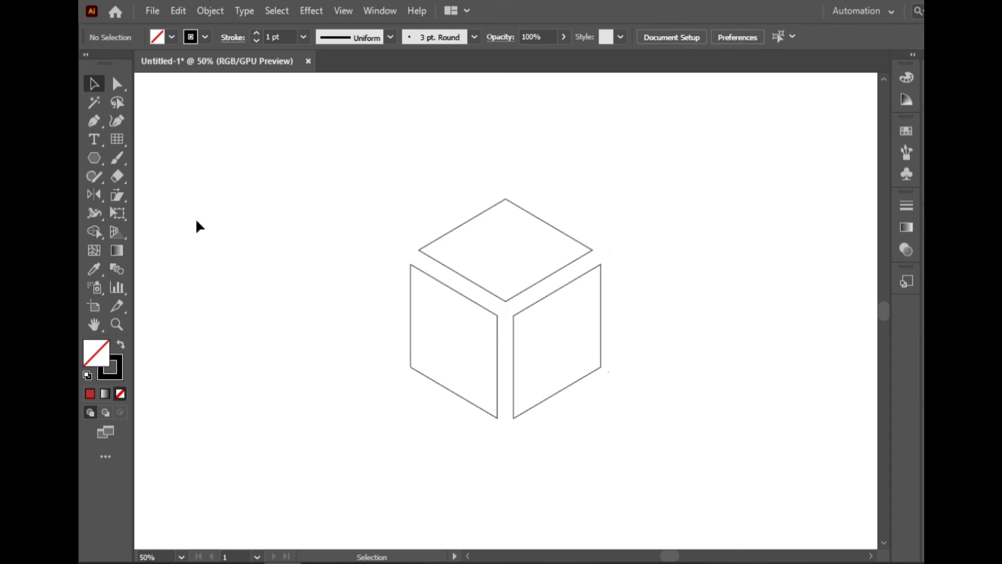
pyautogui.click(116, 139)
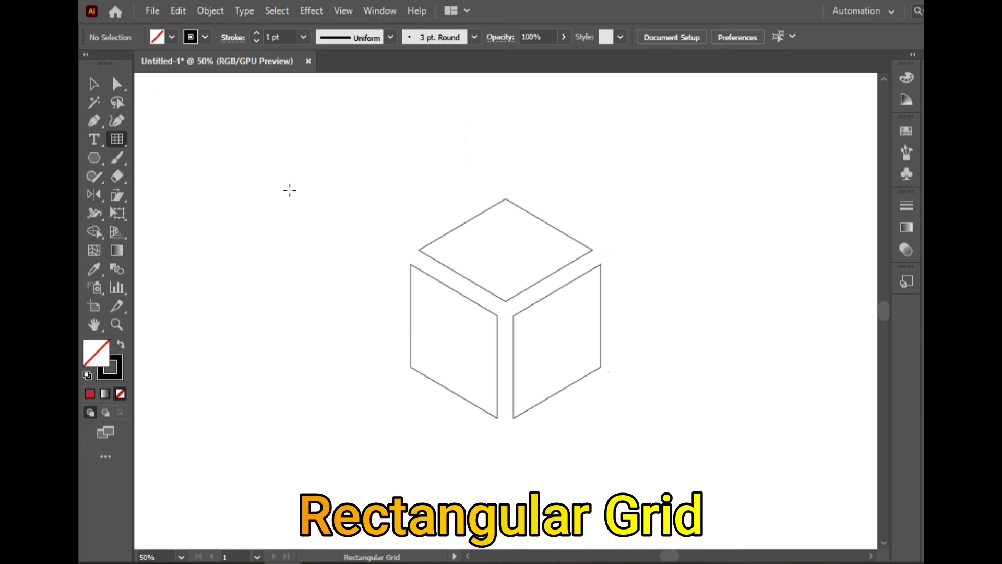
# Create a rectangular grid with 7 horizontal and vertical dividers
pyautogui.click(289, 191)
pyautogui.write('7')
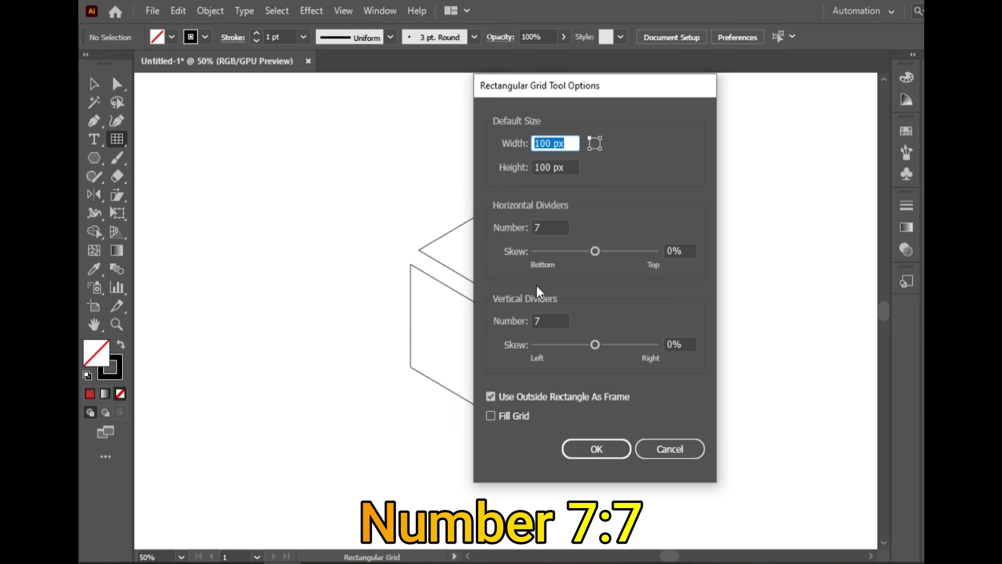
pyautogui.click(604, 456)
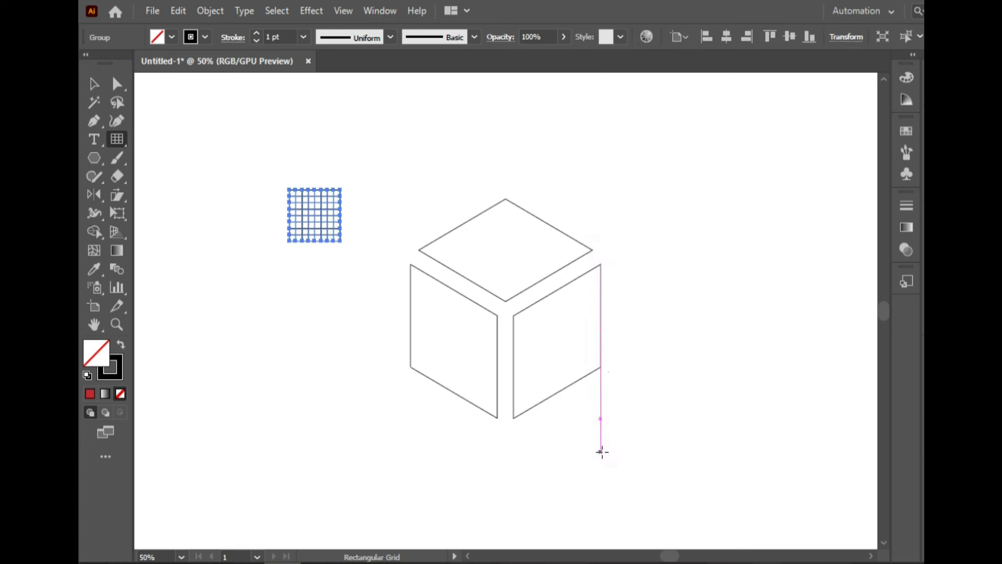
pyautogui.click(95, 87)
# Move the grid onto the cube's left face and resize it to the face's full width and height
pyautogui.moveTo(341, 242); pyautogui.dragTo(387, 334)
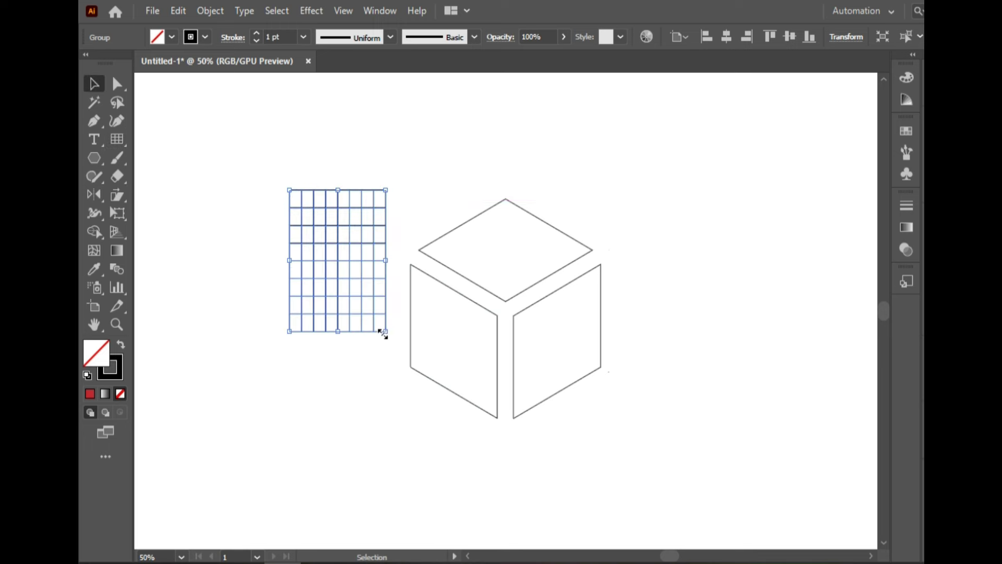
pyautogui.moveTo(318, 228); pyautogui.dragTo(438, 304)
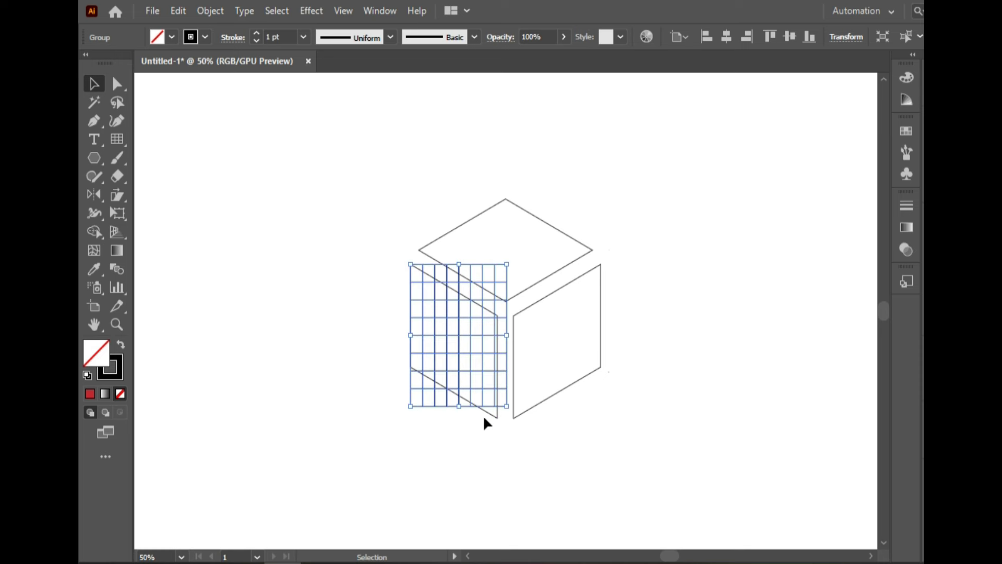
pyautogui.moveTo(507, 336); pyautogui.dragTo(498, 336)
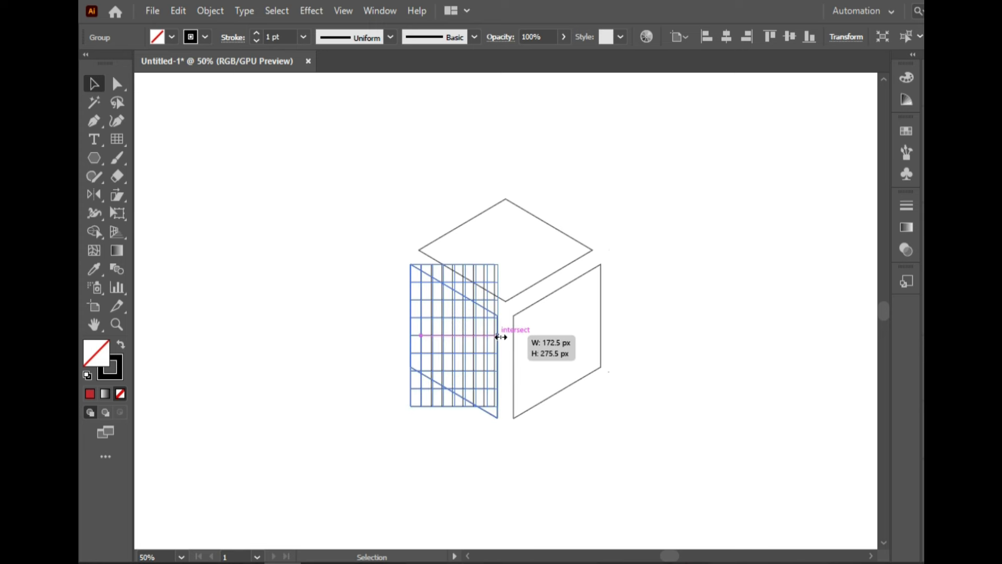
pyautogui.moveTo(454, 406); pyautogui.dragTo(454, 416)
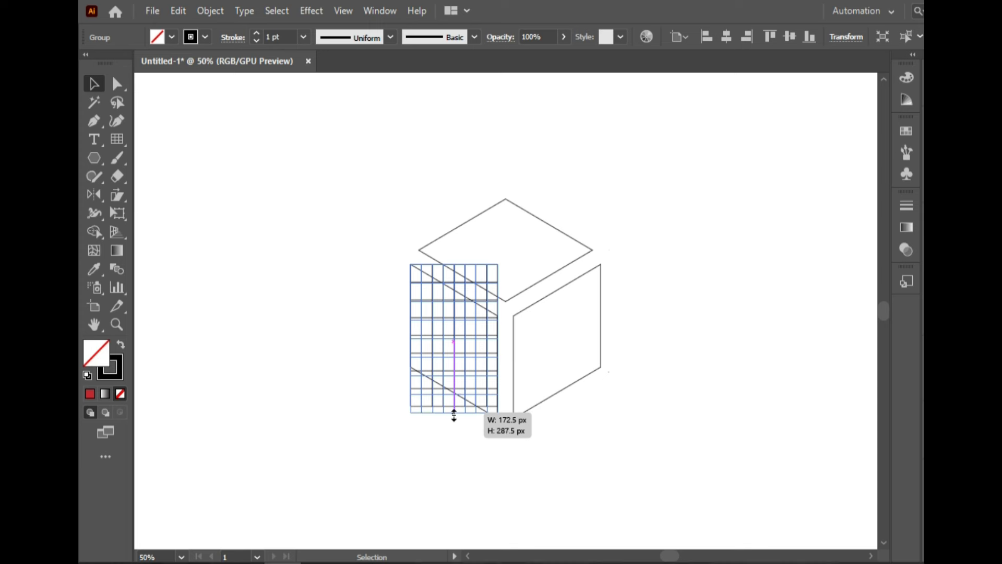
pyautogui.moveTo(454, 416); pyautogui.dragTo(454, 418)
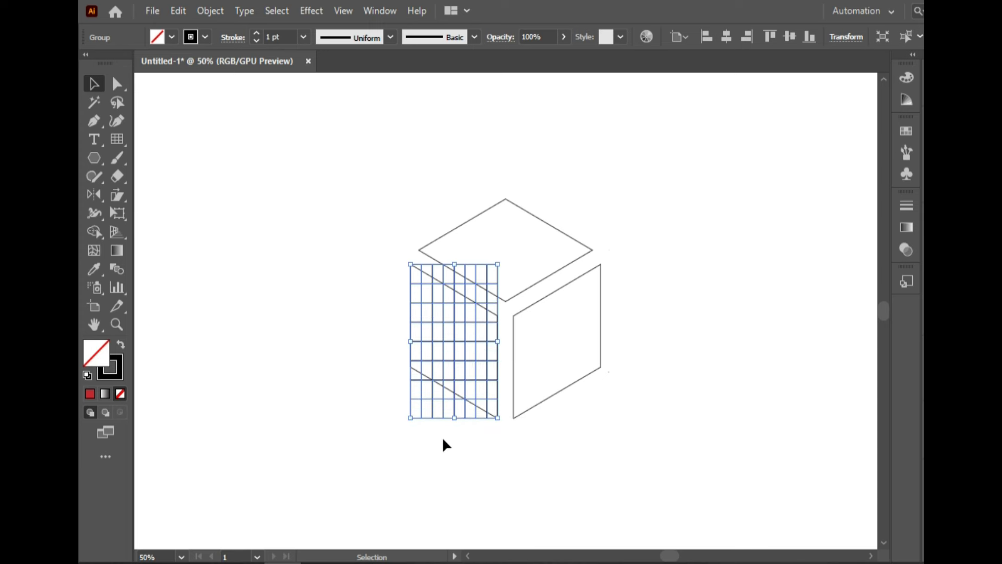
pyautogui.click(119, 214)
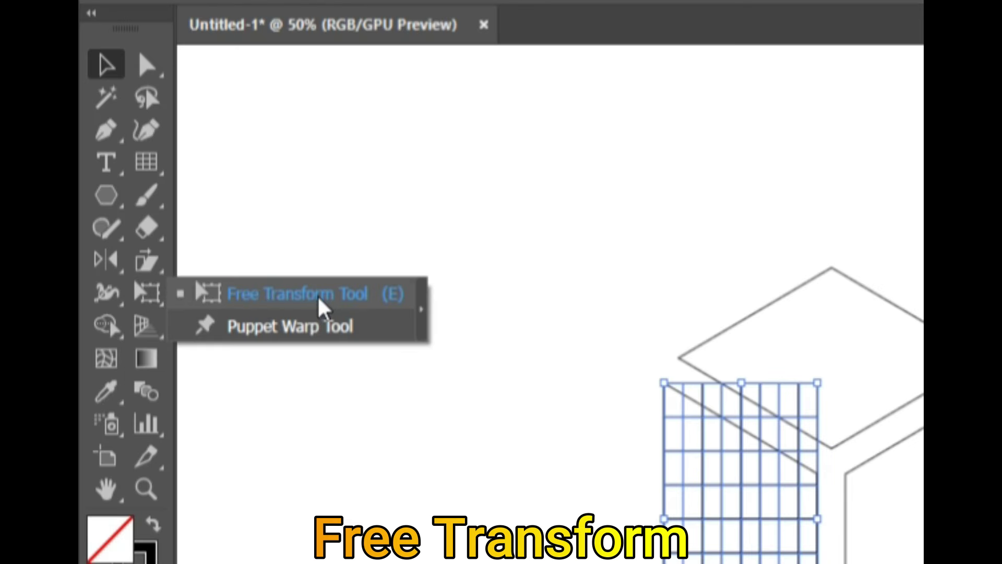
# Free-distort the grid: top-right corner down and bottom-left corner up to follow the slanted face
pyautogui.click(318, 295)
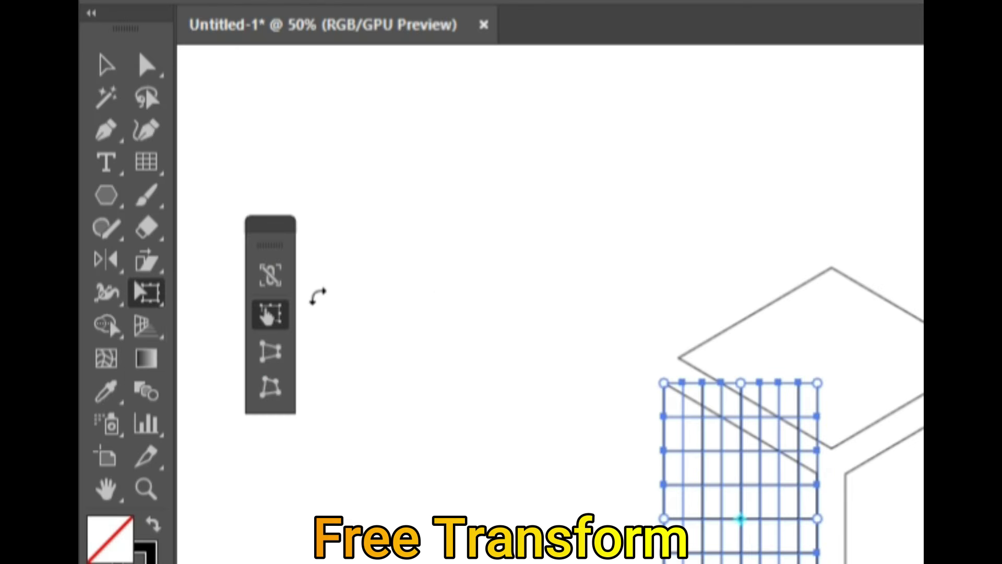
pyautogui.click(270, 389)
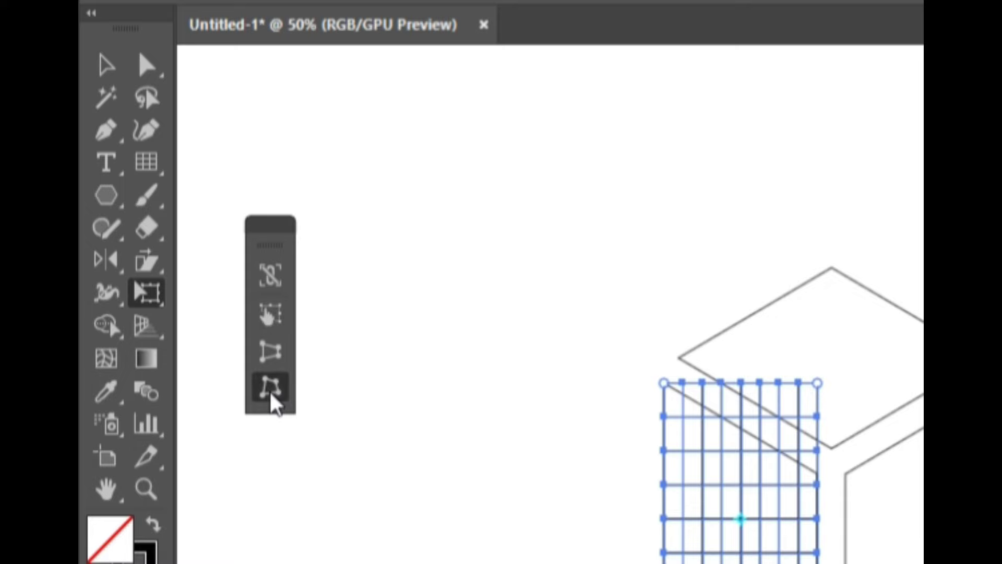
pyautogui.moveTo(497, 266); pyautogui.dragTo(497, 315)
pyautogui.moveTo(410, 419); pyautogui.dragTo(410, 367)
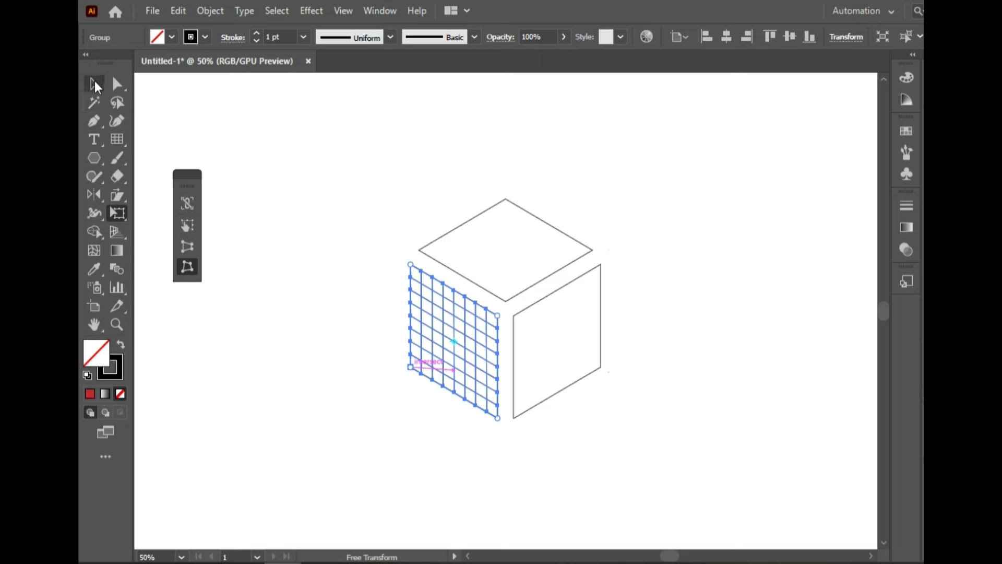
# Make a vertically reflected copy of the grid and position it on the cube's right face
pyautogui.press('v')
pyautogui.rightClick(439, 305)
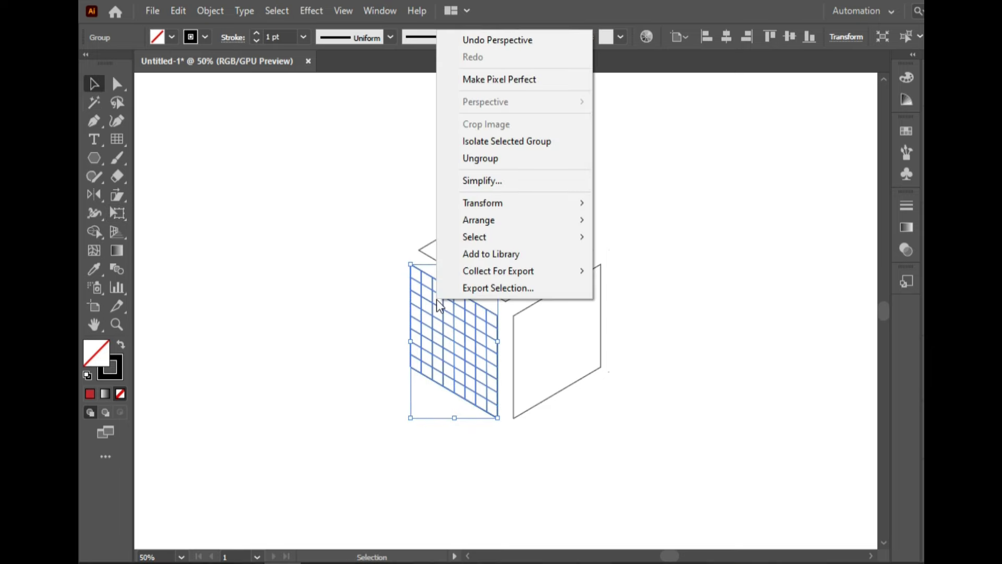
pyautogui.moveTo(334, 270)
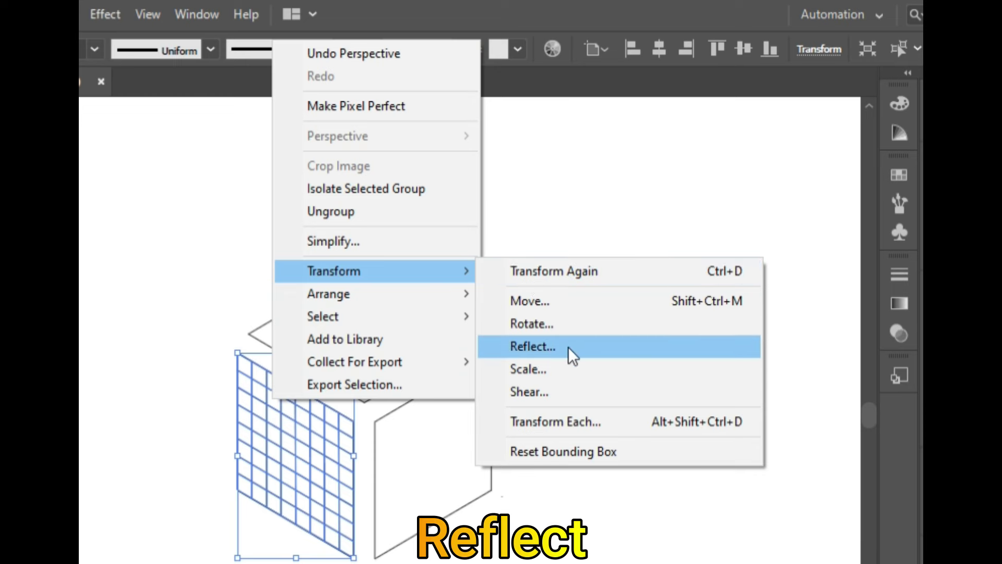
pyautogui.click(570, 349)
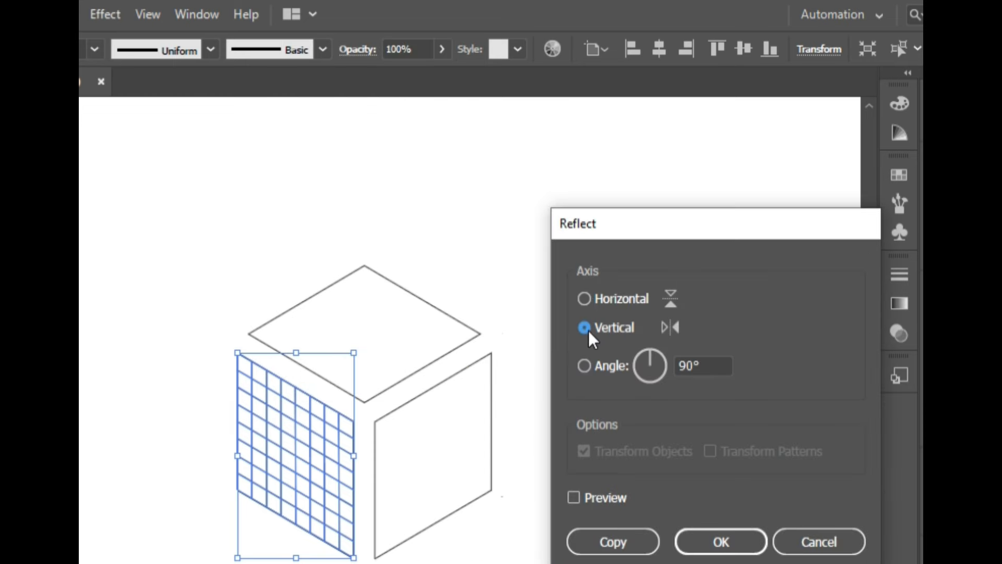
pyautogui.click(613, 543)
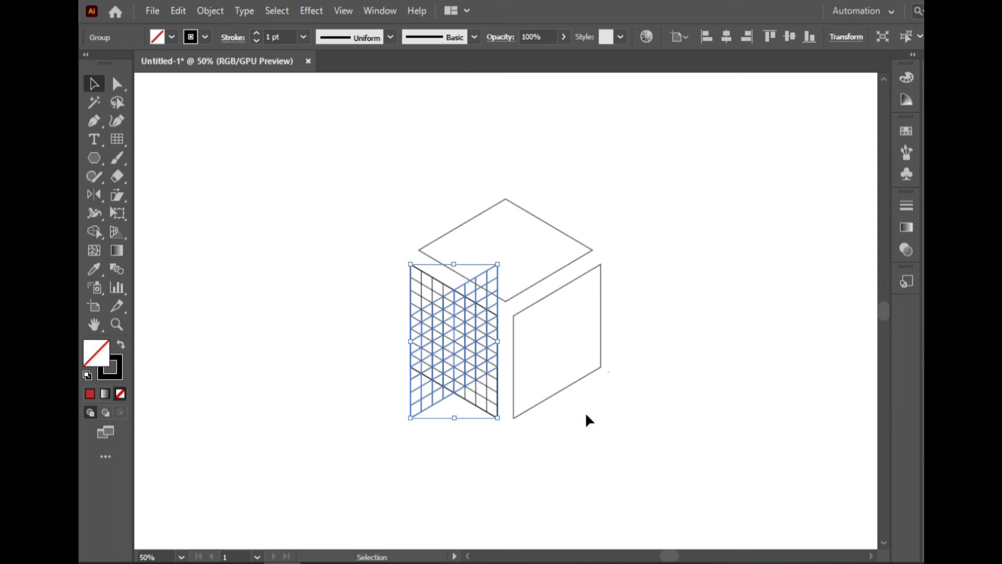
pyautogui.moveTo(468, 317); pyautogui.dragTo(572, 318)
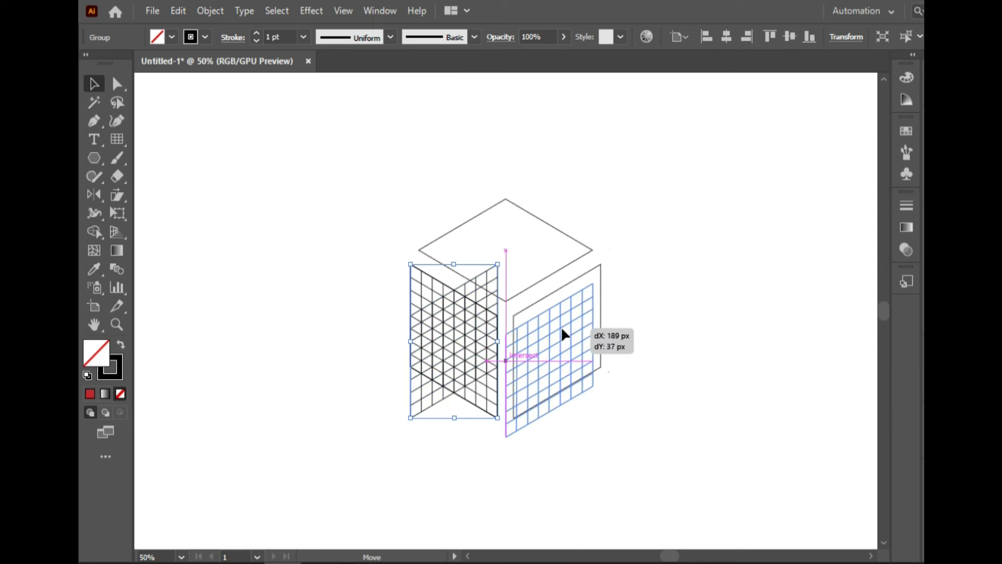
pyautogui.moveTo(572, 318); pyautogui.dragTo(571, 318)
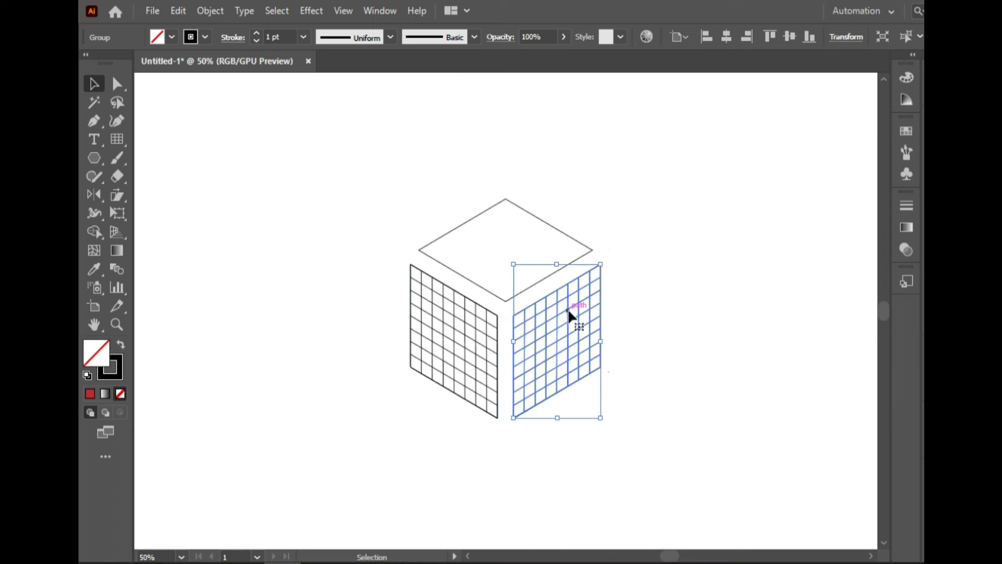
pyautogui.rightClick(571, 313)
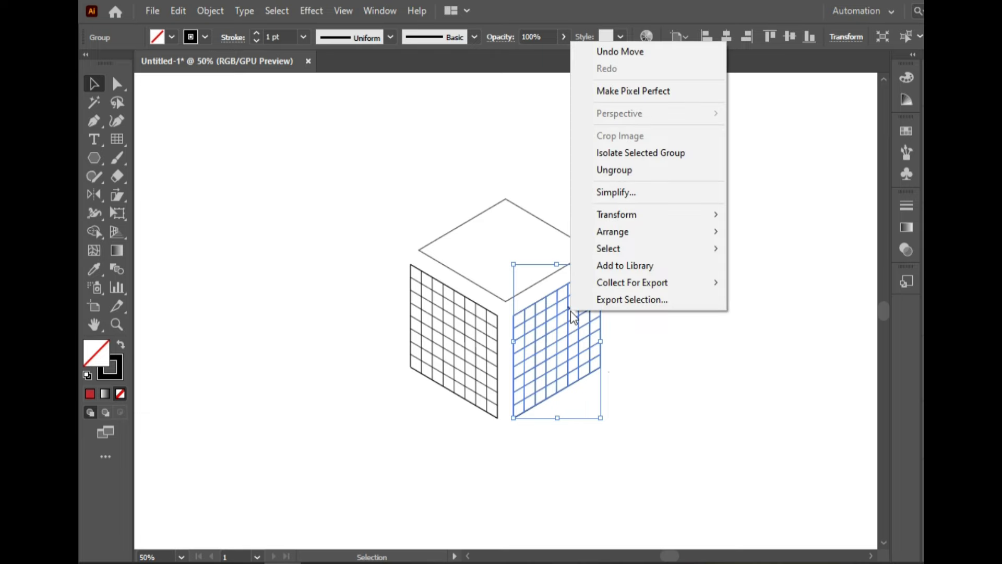
# Copy the grid rotated 120° onto the top face, then select all three grids
pyautogui.moveTo(528, 276)
pyautogui.click(743, 330)
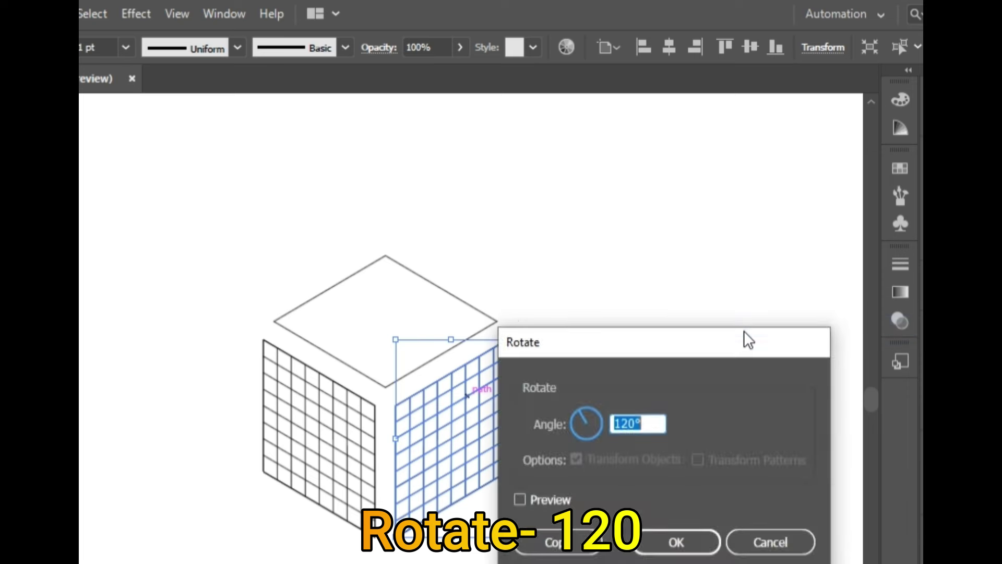
pyautogui.click(558, 543)
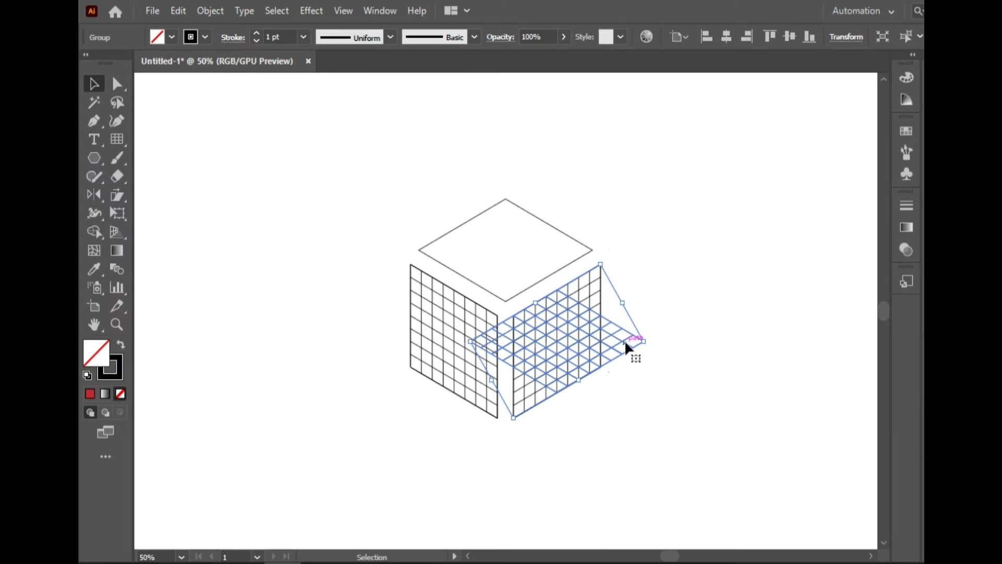
pyautogui.moveTo(630, 350)
pyautogui.mouseDown()
pyautogui.moveTo(590, 262)
pyautogui.moveTo(575, 259)
pyautogui.mouseUp()
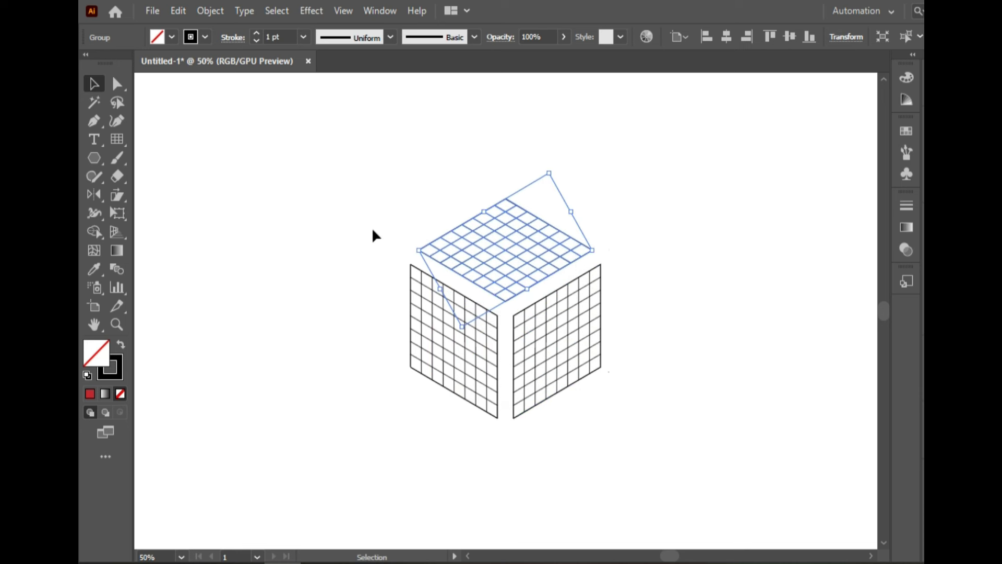
pyautogui.moveTo(367, 191); pyautogui.dragTo(655, 450)
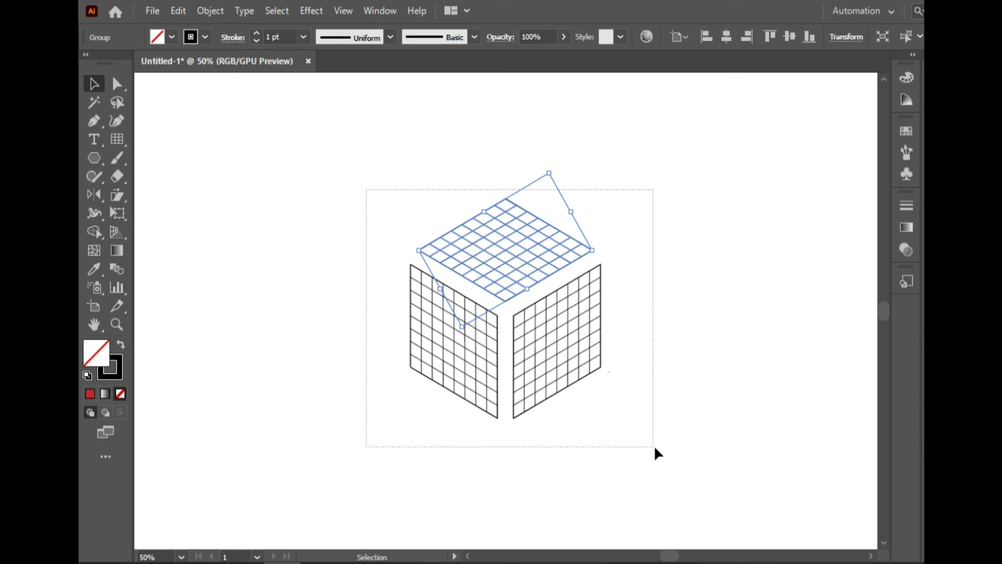
# Set the fill to red and merge left-face cells into a blocky S: top row, middle section, bottom band
pyautogui.click(95, 232)
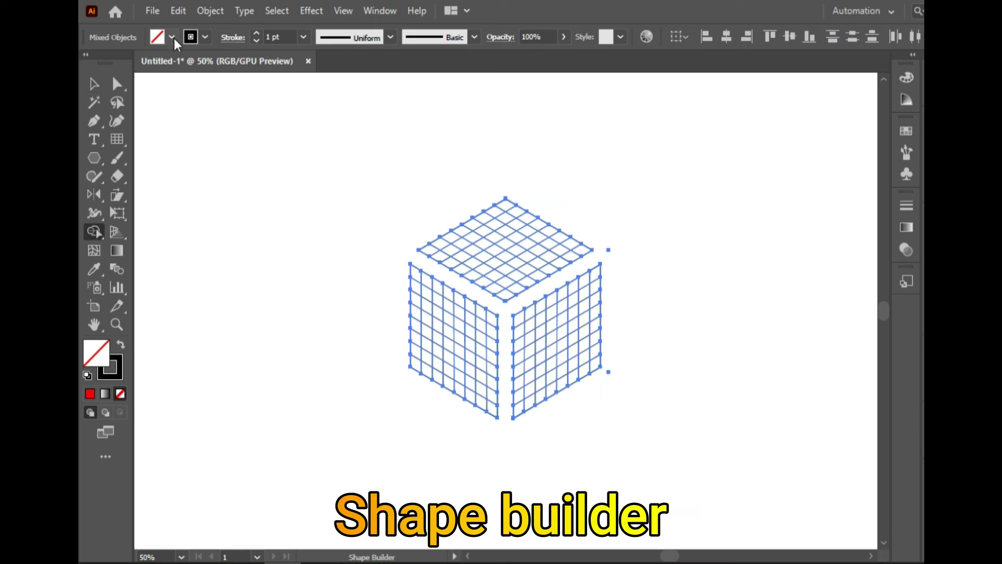
pyautogui.click(171, 37)
pyautogui.click(129, 68)
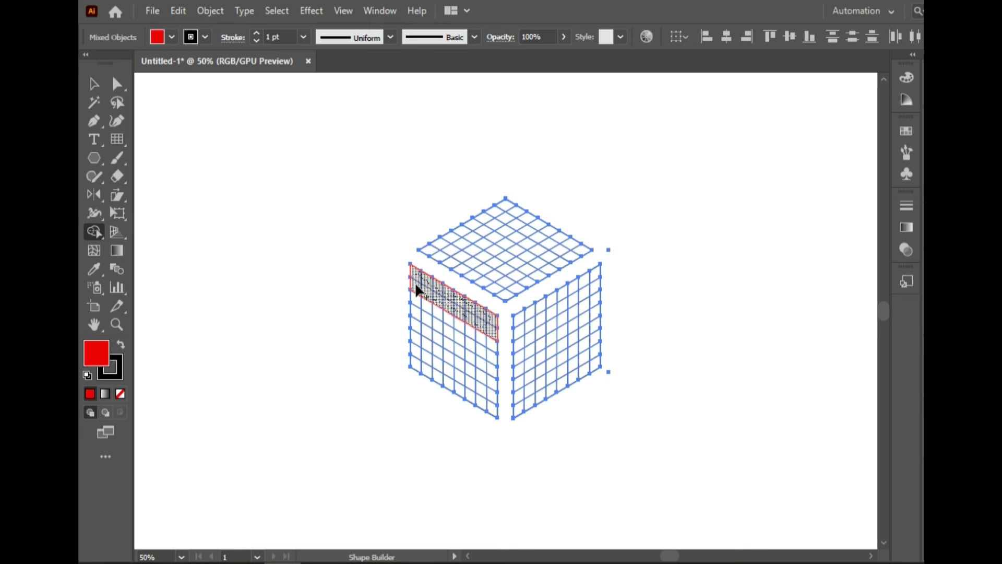
pyautogui.moveTo(426, 296); pyautogui.dragTo(416, 296)
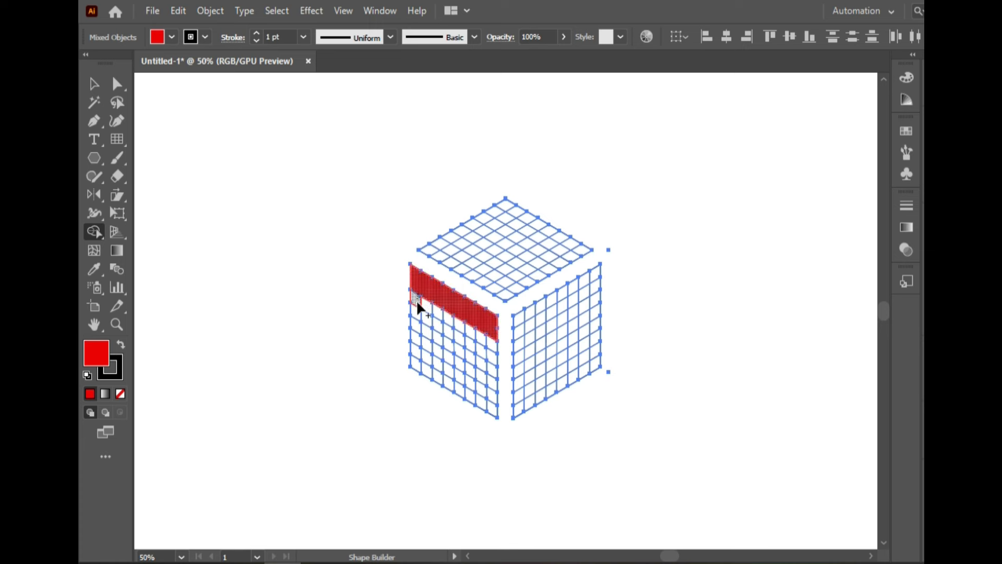
pyautogui.moveTo(417, 328)
pyautogui.mouseDown()
pyautogui.moveTo(429, 327)
pyautogui.moveTo(424, 335)
pyautogui.mouseUp()
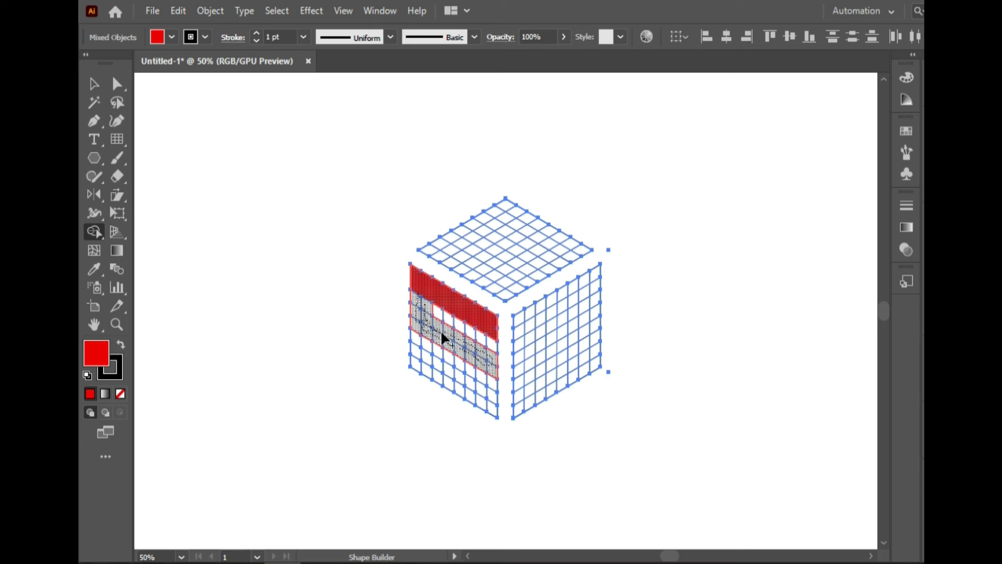
pyautogui.moveTo(425, 337); pyautogui.dragTo(441, 337)
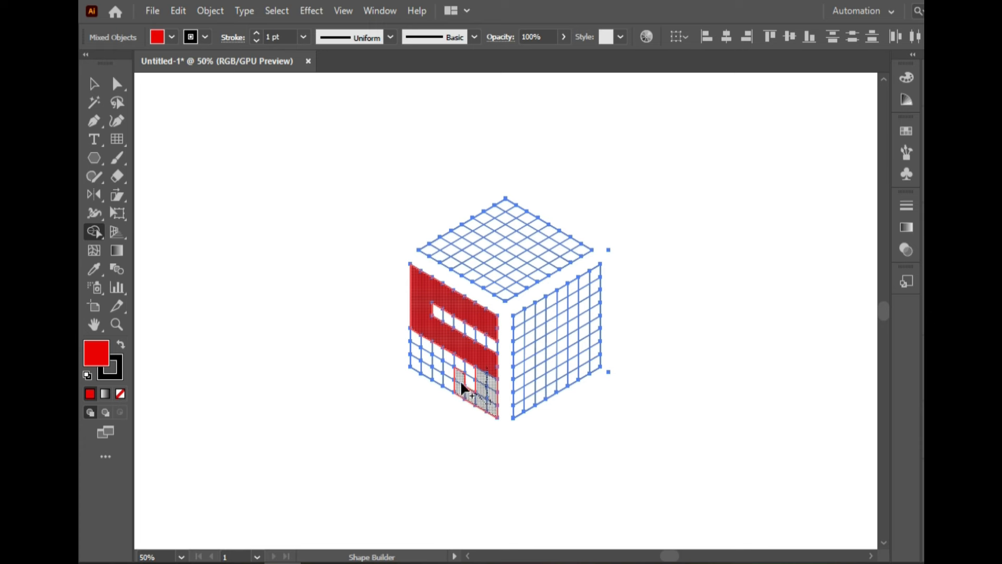
pyautogui.moveTo(471, 389); pyautogui.dragTo(416, 365)
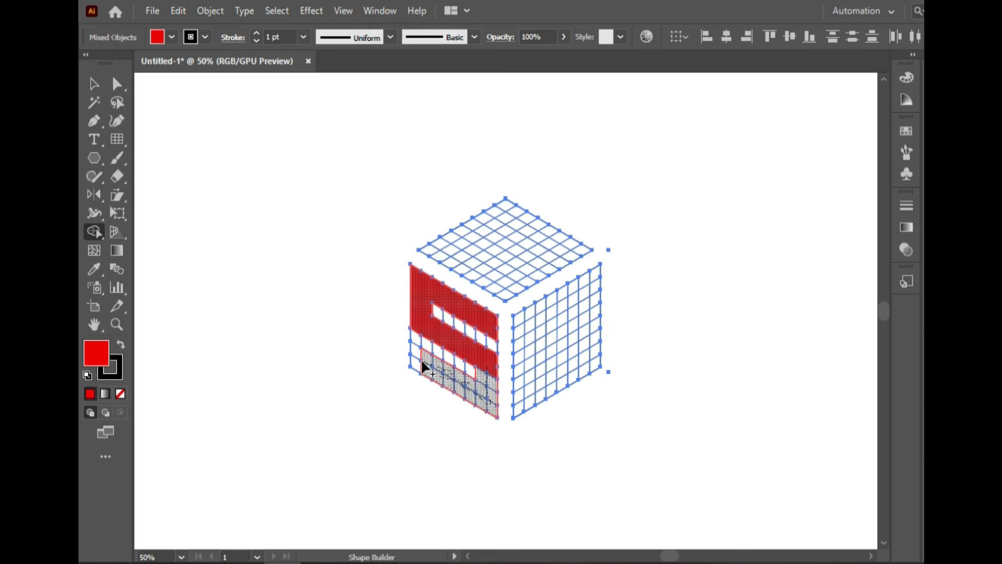
pyautogui.moveTo(416, 366); pyautogui.dragTo(441, 381)
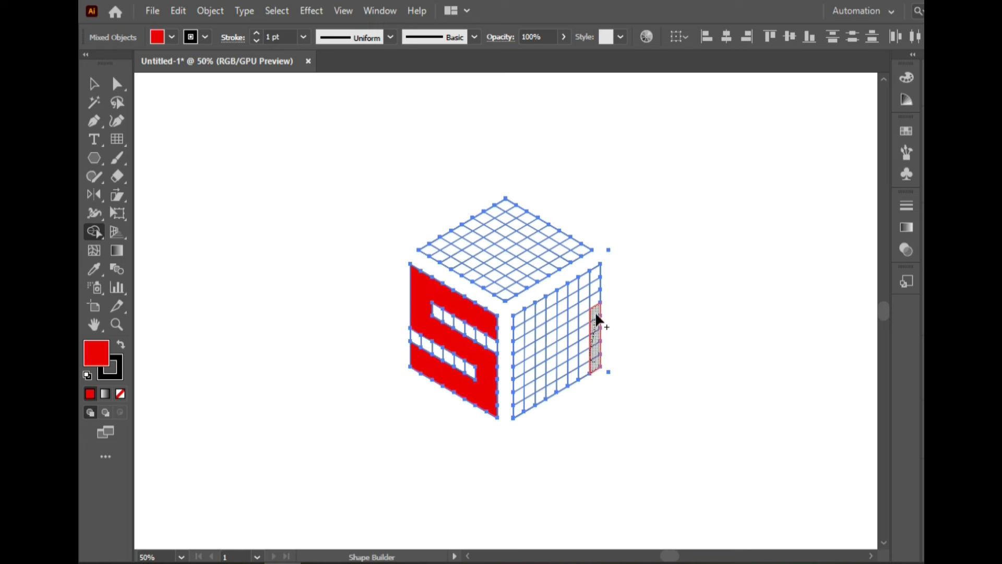
# Merge the right face's outer column cells into the red right stroke of the M
pyautogui.moveTo(593, 286); pyautogui.dragTo(584, 328)
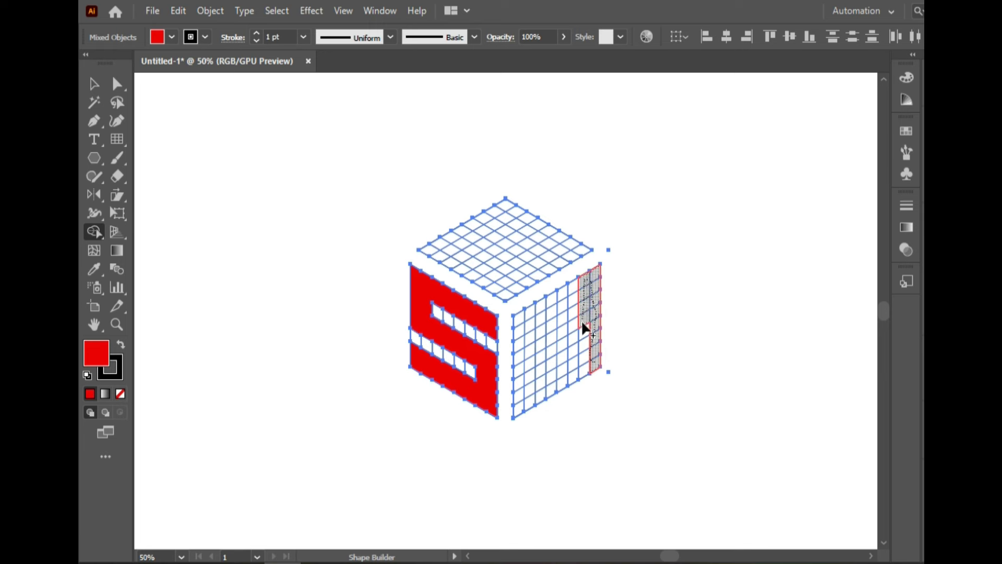
pyautogui.moveTo(587, 368); pyautogui.dragTo(588, 368)
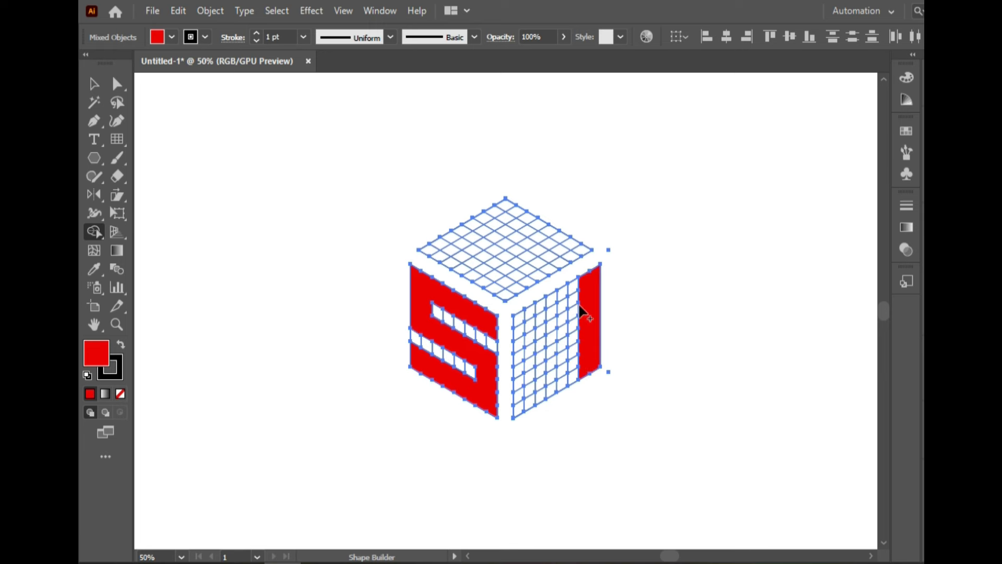
pyautogui.moveTo(581, 284); pyautogui.dragTo(569, 293)
# With Shape Builder, merge the right-face columns into a red M and the top-face edge cells into a red G
pyautogui.moveTo(559, 300)
pyautogui.mouseDown()
pyautogui.moveTo(553, 359)
pyautogui.moveTo(562, 317)
pyautogui.moveTo(525, 329)
pyautogui.mouseUp()
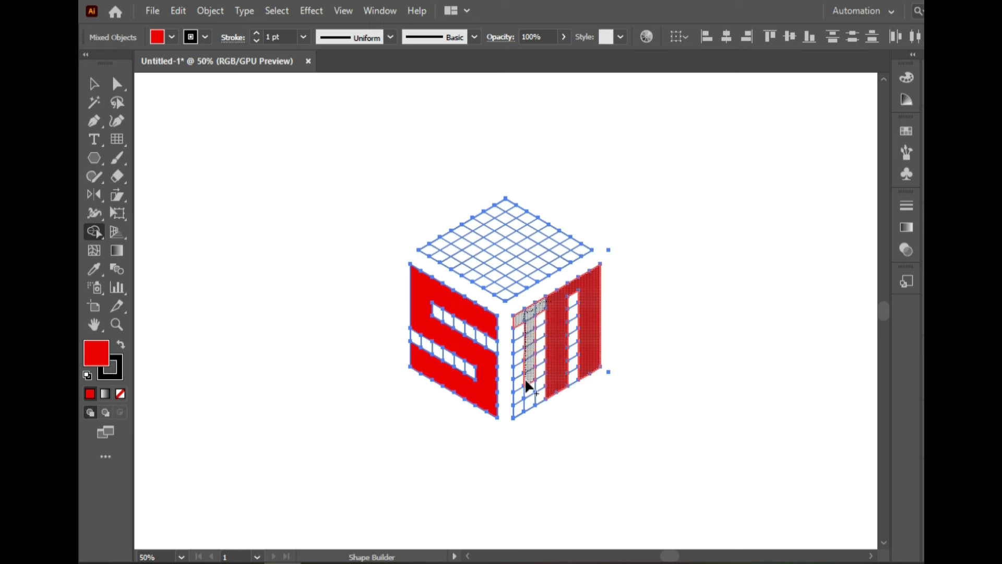
pyautogui.moveTo(528, 403); pyautogui.dragTo(524, 337)
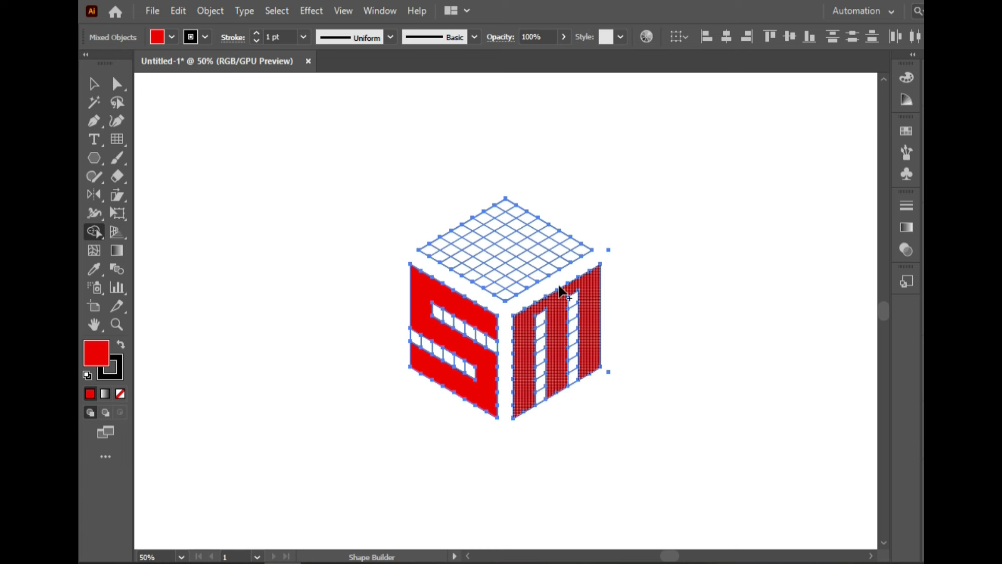
pyautogui.moveTo(576, 256); pyautogui.dragTo(544, 241)
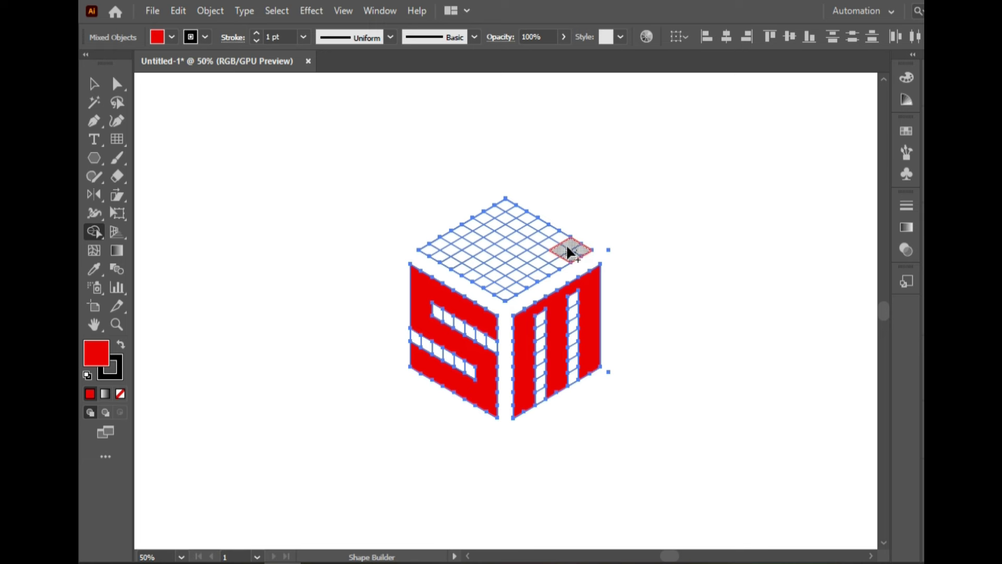
pyautogui.moveTo(546, 238); pyautogui.dragTo(530, 237)
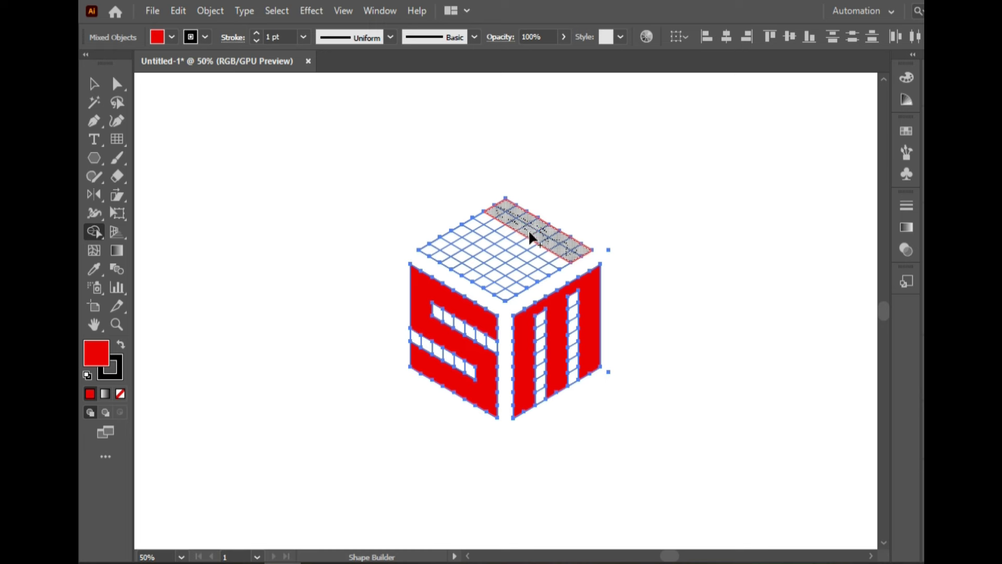
pyautogui.moveTo(520, 230)
pyautogui.mouseDown()
pyautogui.moveTo(483, 228)
pyautogui.moveTo(436, 260)
pyautogui.moveTo(488, 234)
pyautogui.mouseUp()
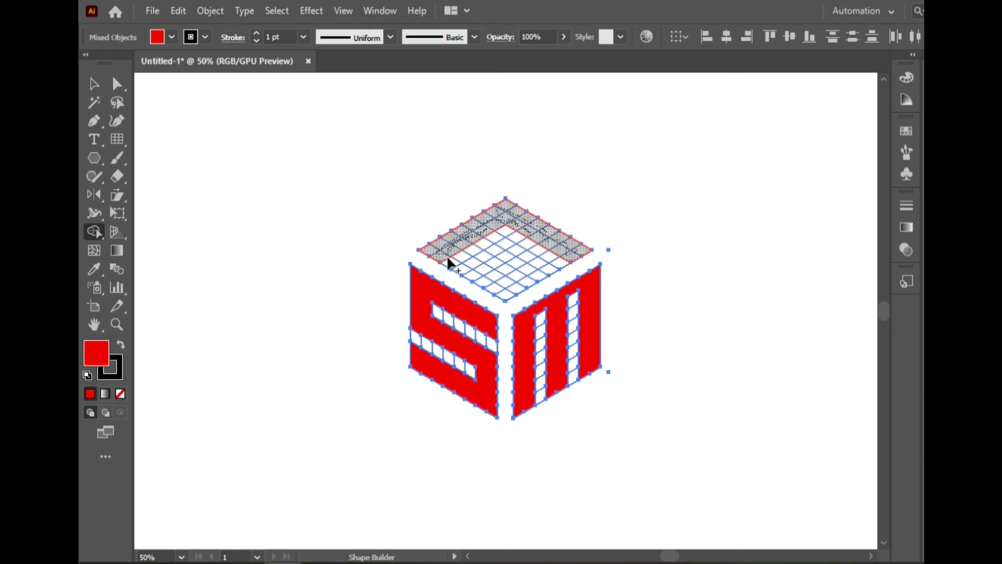
pyautogui.moveTo(462, 273)
pyautogui.mouseDown()
pyautogui.moveTo(510, 290)
pyautogui.moveTo(463, 261)
pyautogui.moveTo(489, 285)
pyautogui.moveTo(544, 267)
pyautogui.moveTo(527, 285)
pyautogui.moveTo(519, 258)
pyautogui.mouseUp()
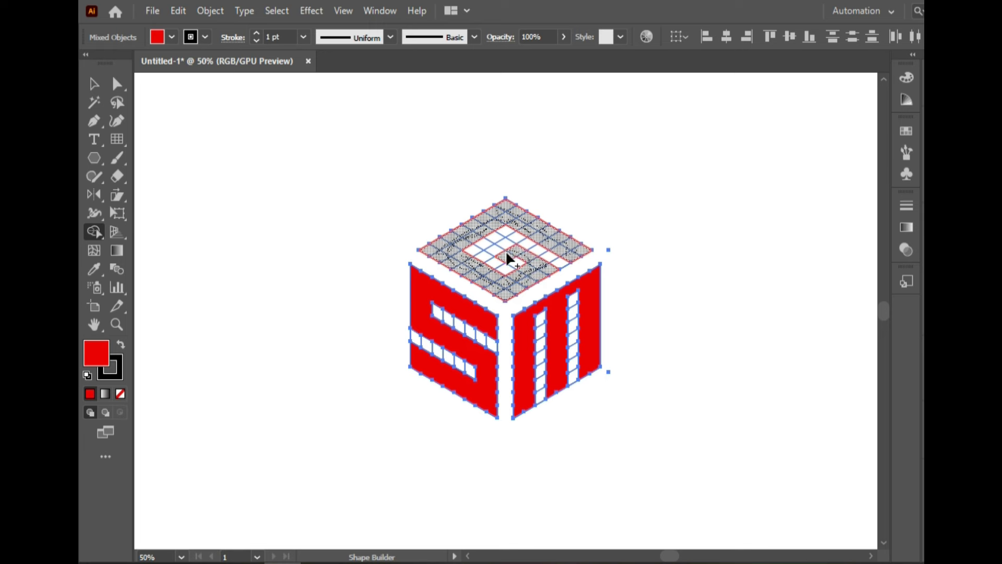
pyautogui.moveTo(523, 269); pyautogui.dragTo(731, 341)
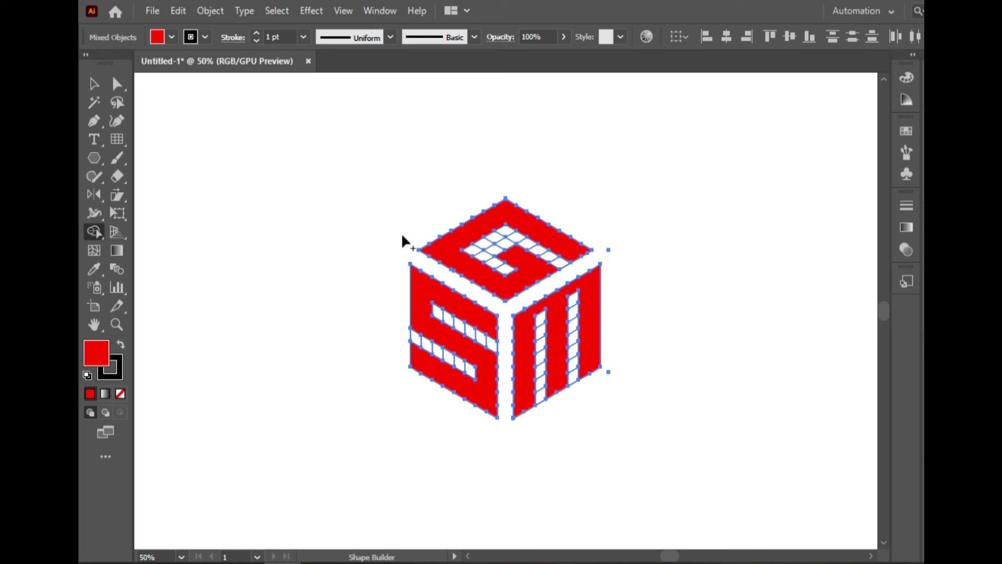
pyautogui.click(90, 91)
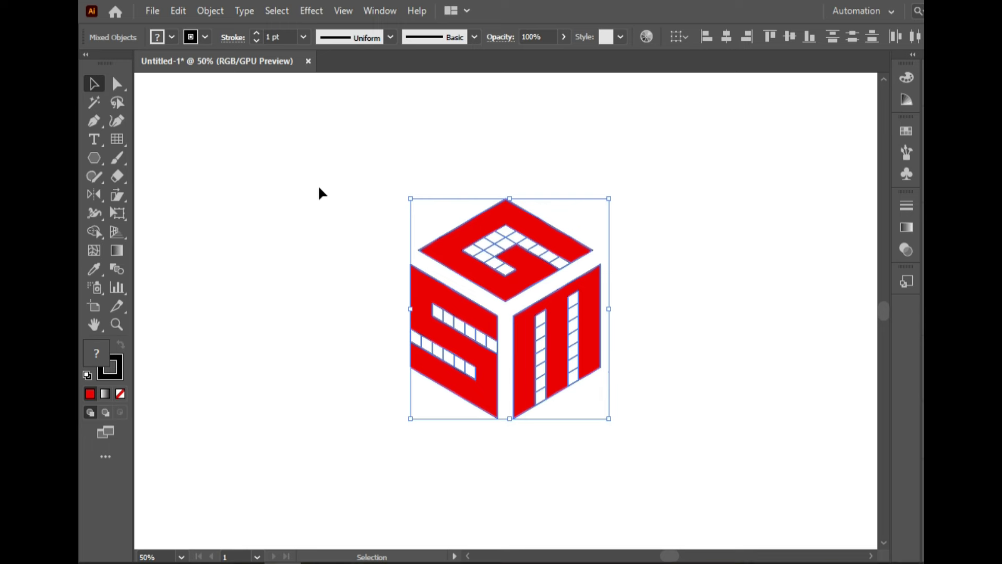
# Select the leftover grid lines with the Magic Wand and delete them
pyautogui.click(318, 189)
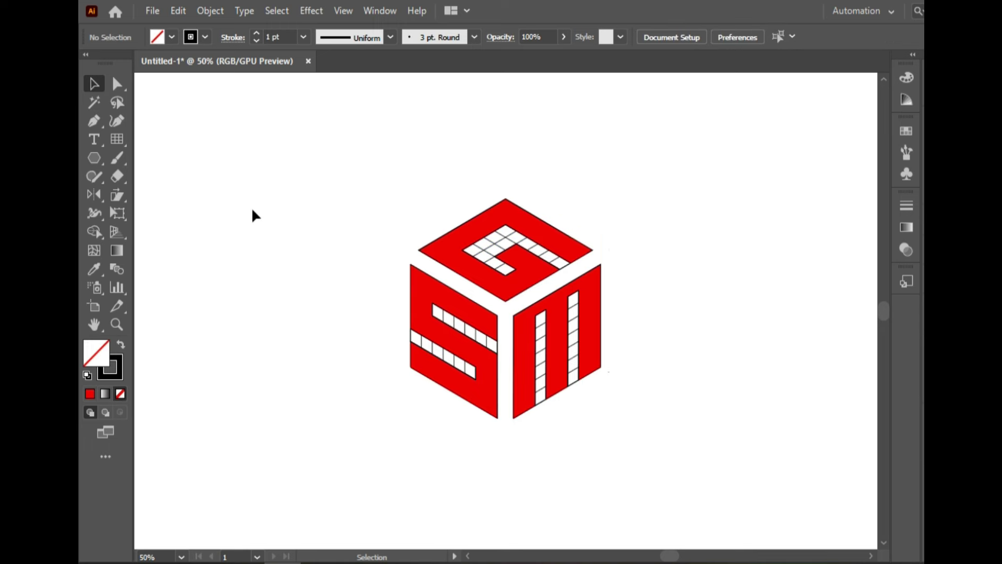
pyautogui.click(95, 103)
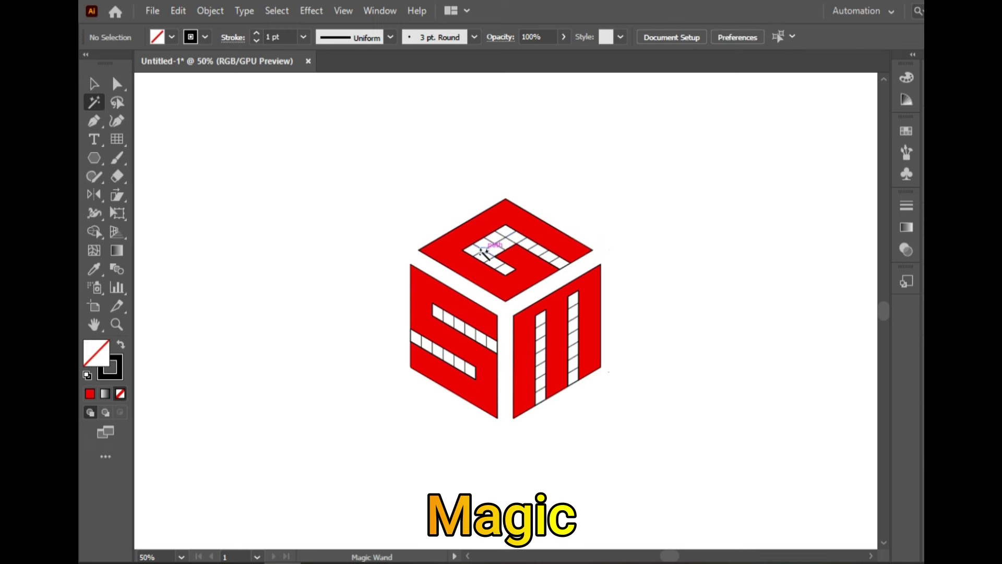
pyautogui.click(483, 252)
pyautogui.press('Delete')
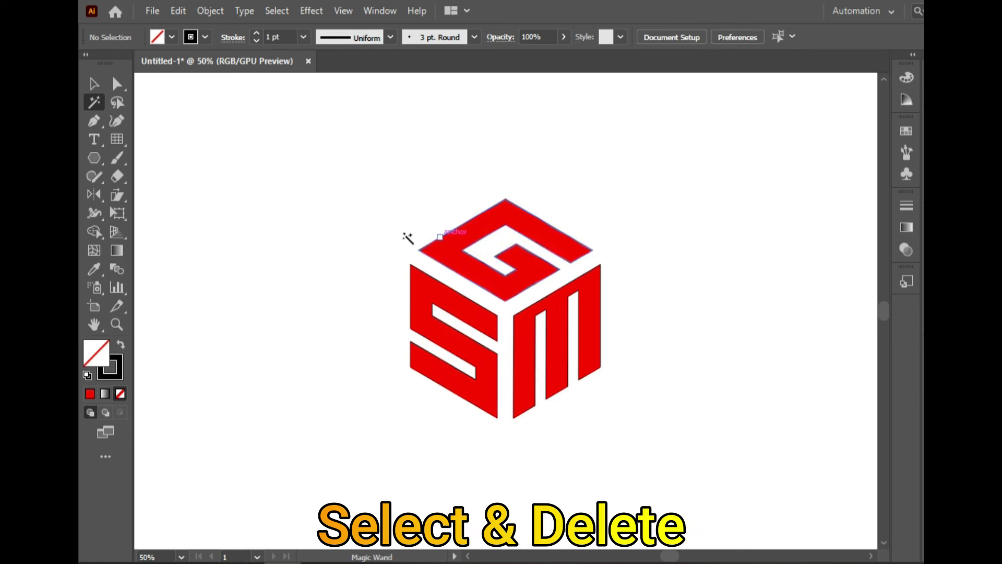
# Set the whole cube logo's stroke to None
pyautogui.click(99, 86)
pyautogui.moveTo(327, 166); pyautogui.dragTo(627, 429)
pyautogui.click(205, 37)
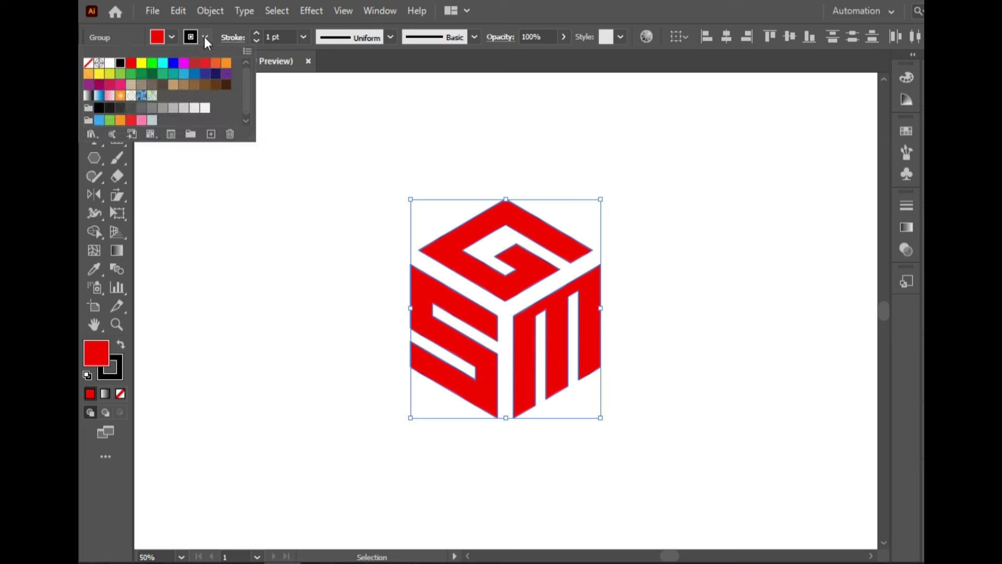
pyautogui.click(89, 62)
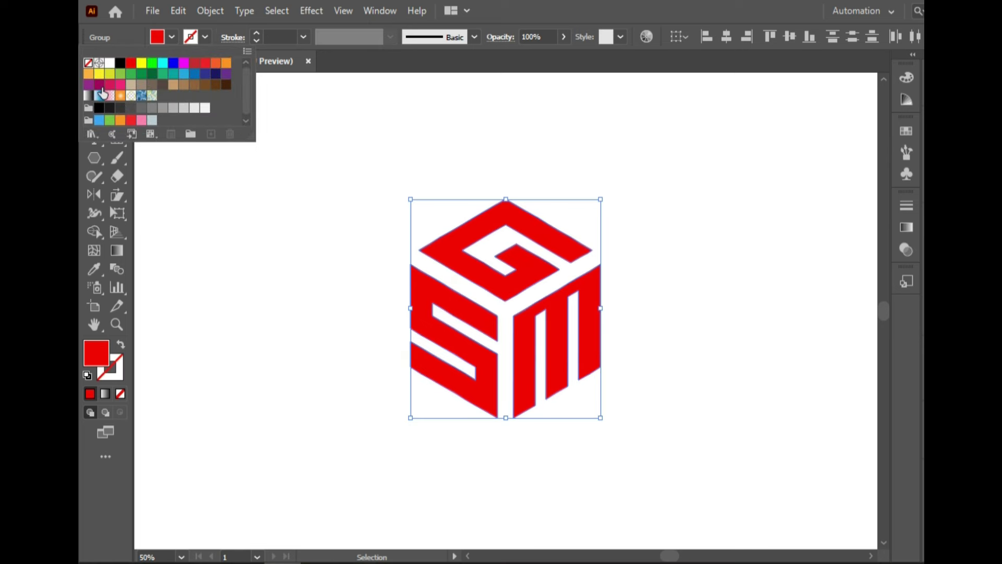
pyautogui.click(308, 253)
# Group all the cube's pieces into one object
pyautogui.moveTo(395, 183); pyautogui.dragTo(643, 472)
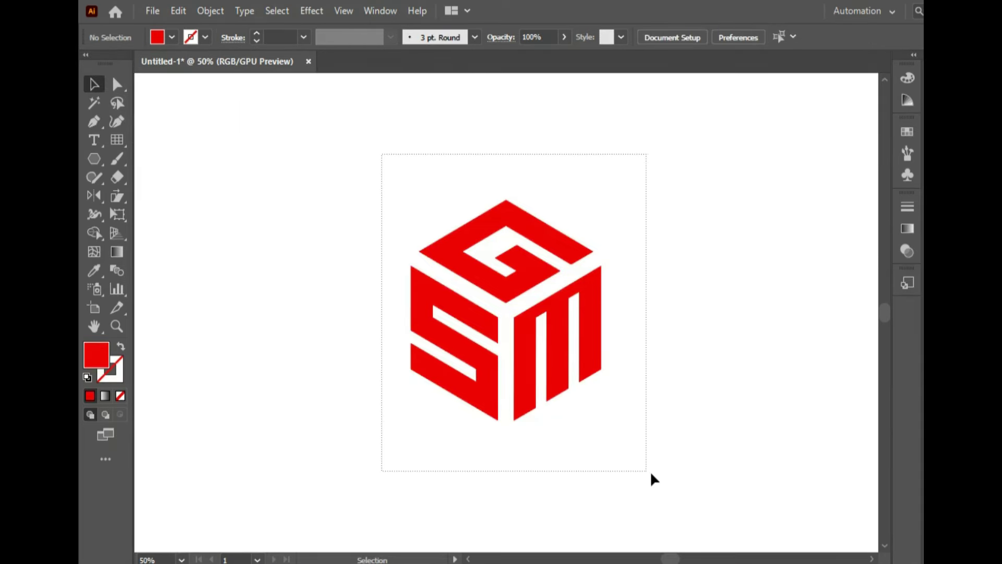
pyautogui.rightClick(519, 272)
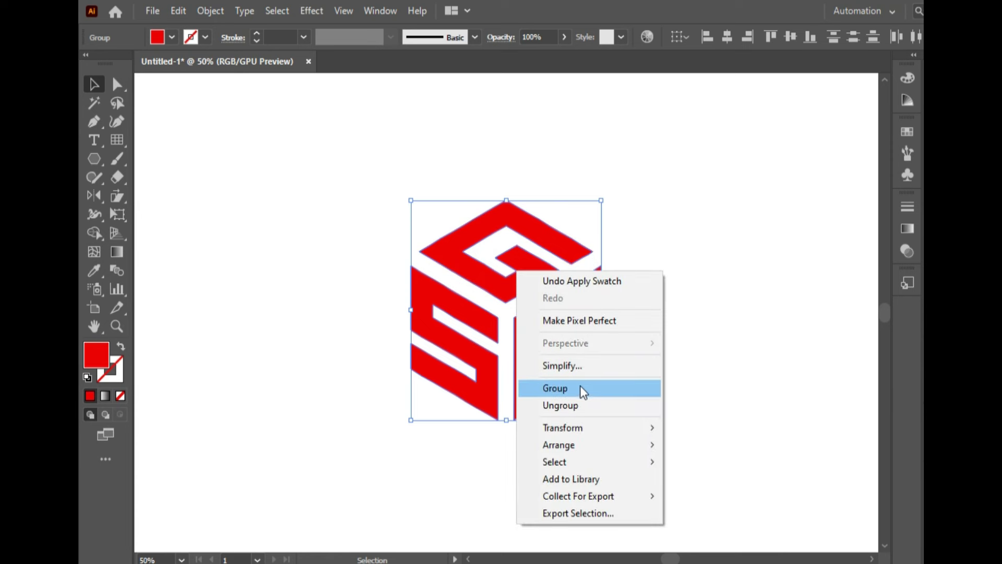
pyautogui.click(595, 394)
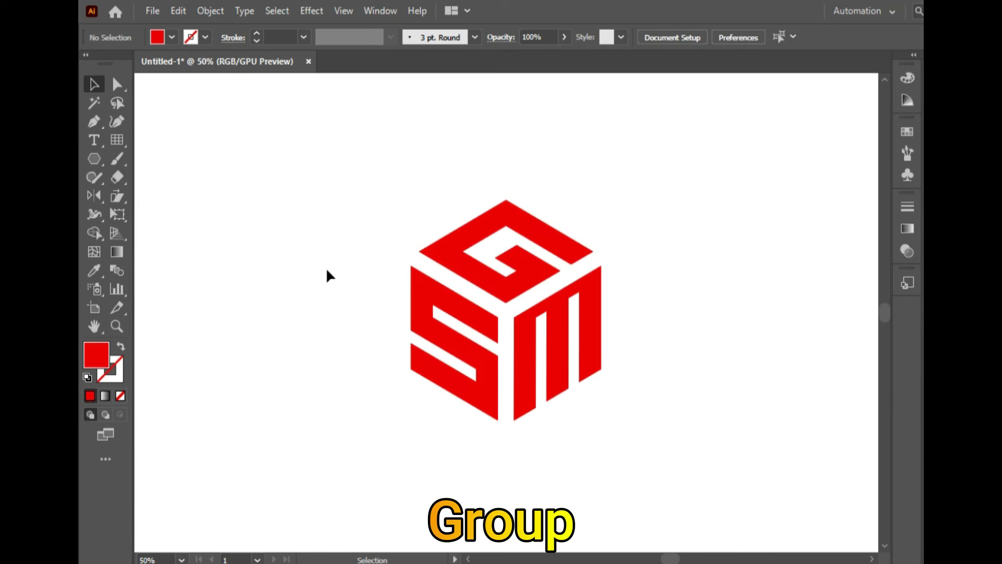
pyautogui.click(94, 158)
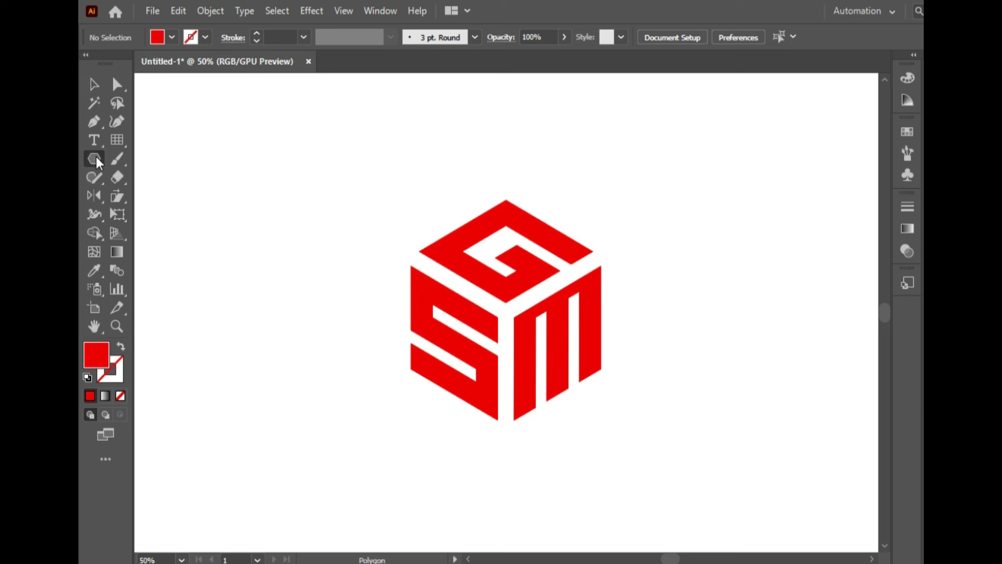
# Draw a hexagon left of the cube with a red stroke and no fill
pyautogui.moveTo(244, 244); pyautogui.dragTo(301, 357)
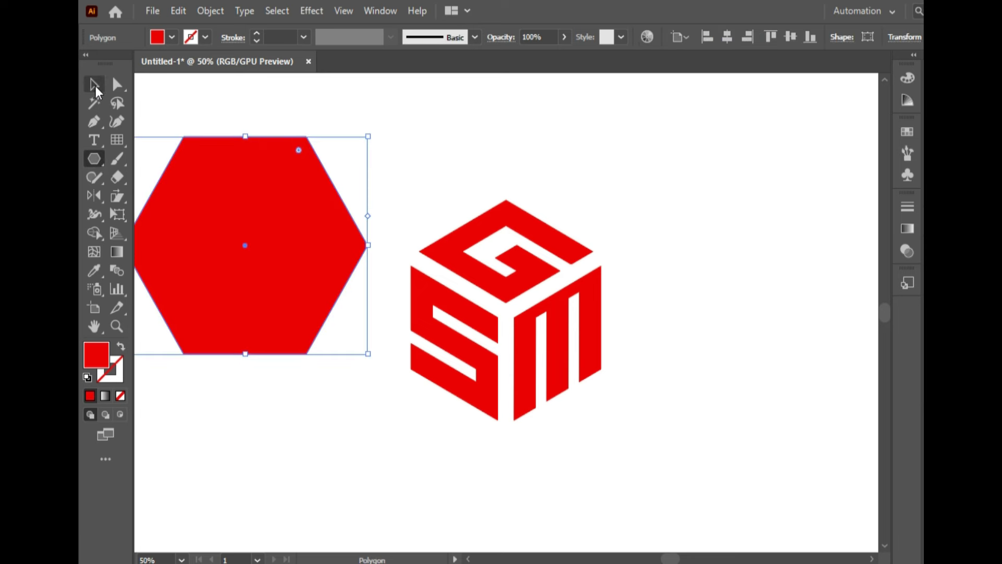
pyautogui.press('v')
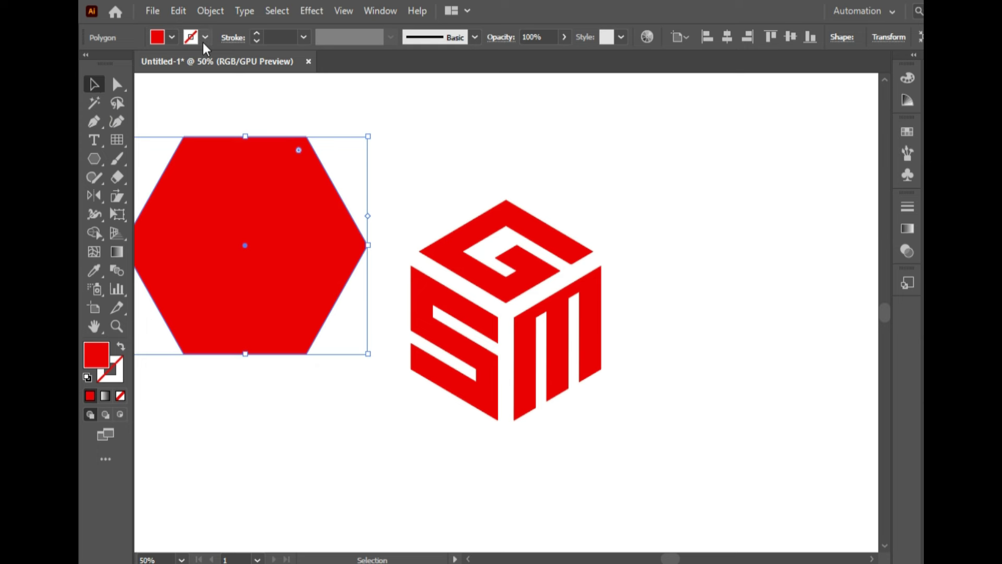
pyautogui.click(205, 38)
pyautogui.click(130, 63)
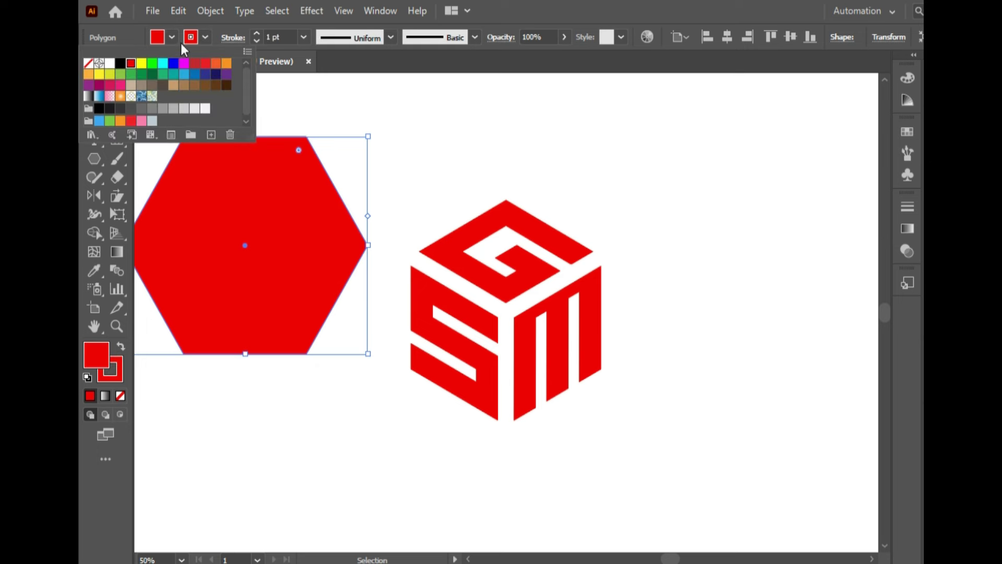
pyautogui.click(171, 38)
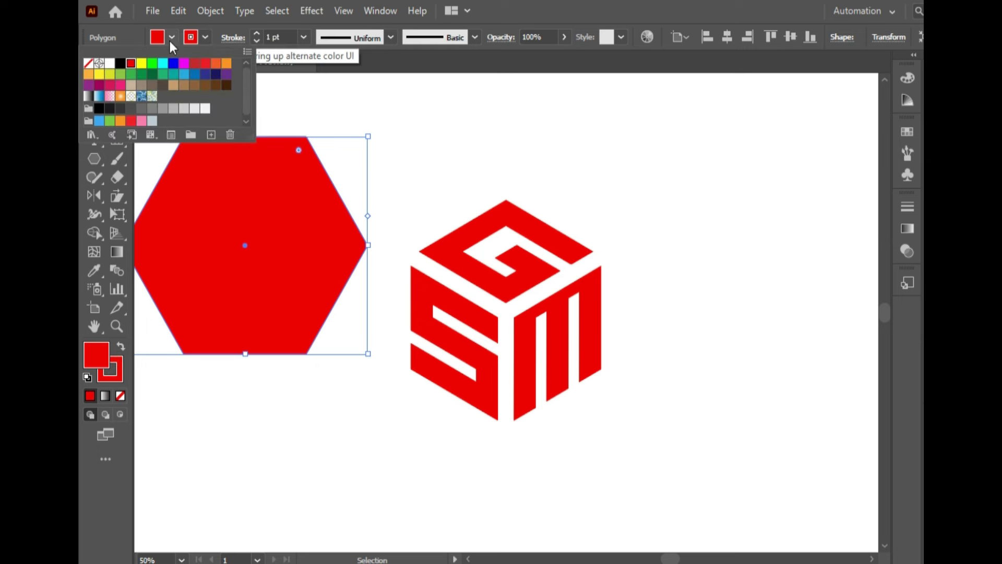
pyautogui.click(120, 64)
pyautogui.click(89, 63)
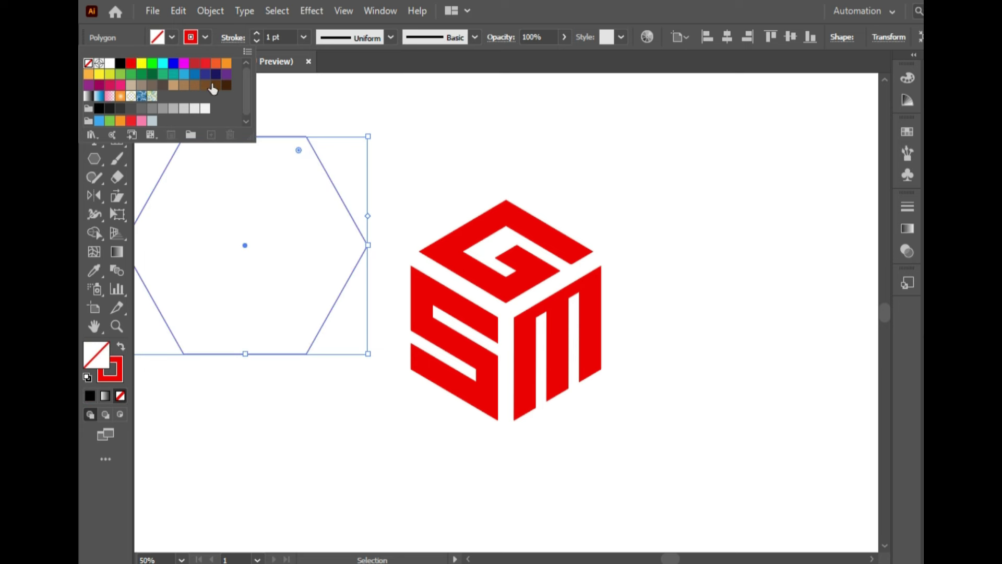
pyautogui.click(401, 123)
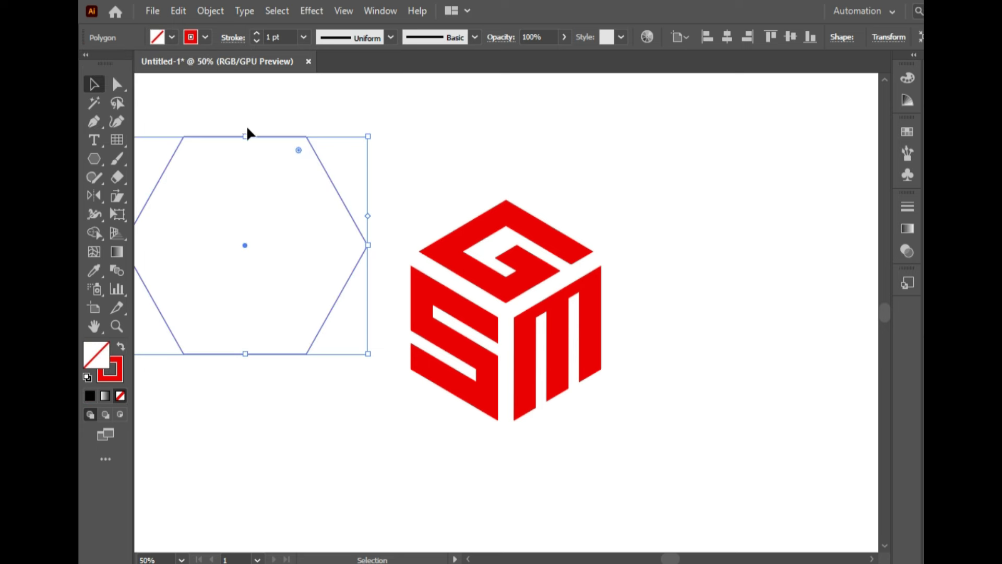
# Rotate the hexagon 90° so a point faces up, then select it with the cube
pyautogui.moveTo(244, 130); pyautogui.dragTo(160, 214)
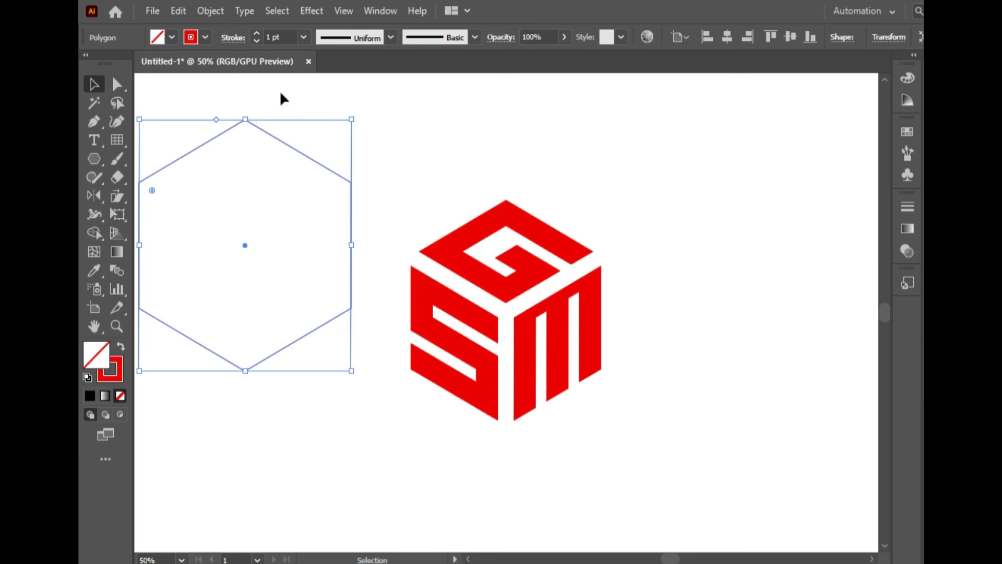
pyautogui.click(265, 102)
pyautogui.moveTo(252, 94); pyautogui.dragTo(639, 444)
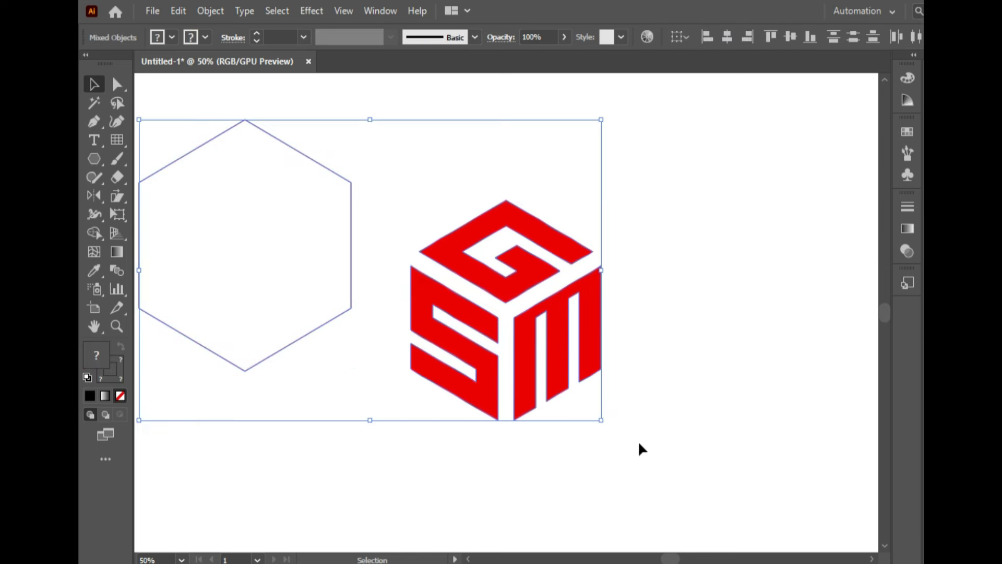
# Centre the cube inside the hexagon horizontally and vertically via the Align panel
pyautogui.click(380, 11)
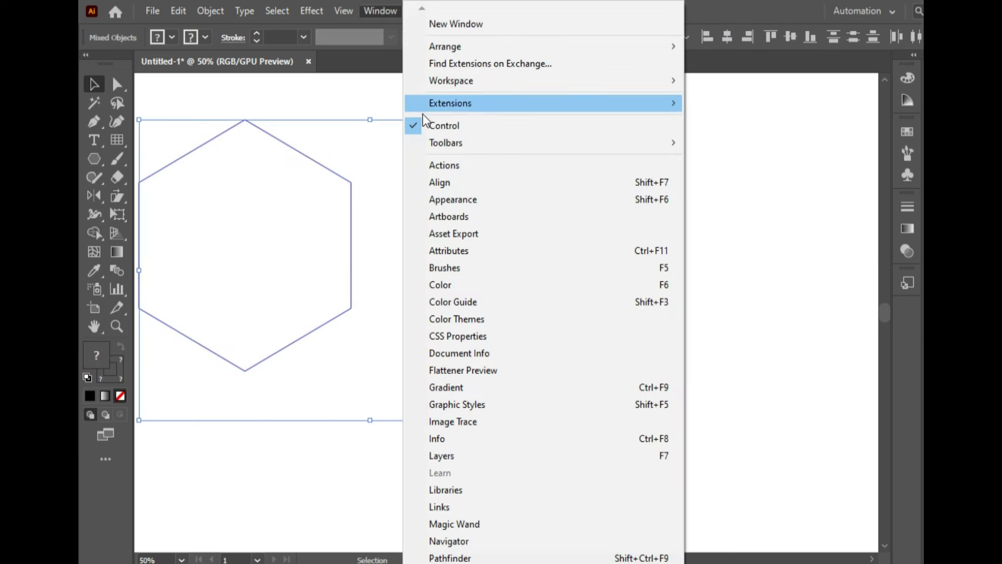
pyautogui.click(500, 187)
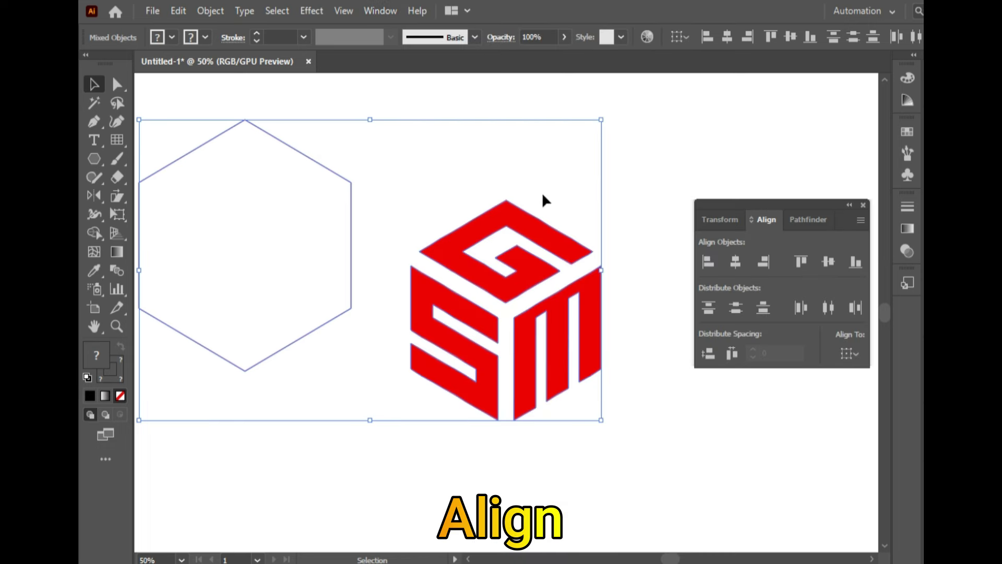
pyautogui.click(737, 264)
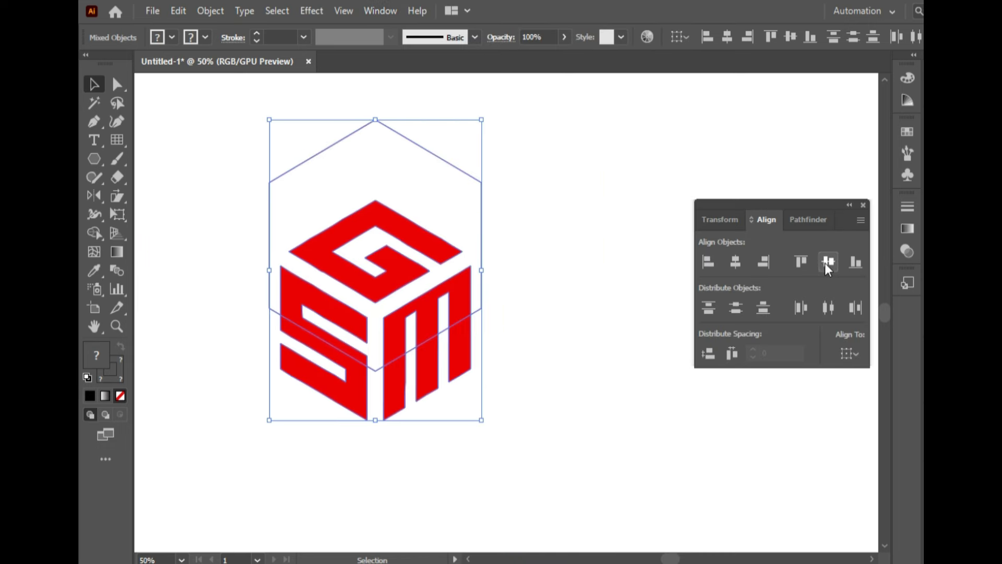
pyautogui.click(826, 265)
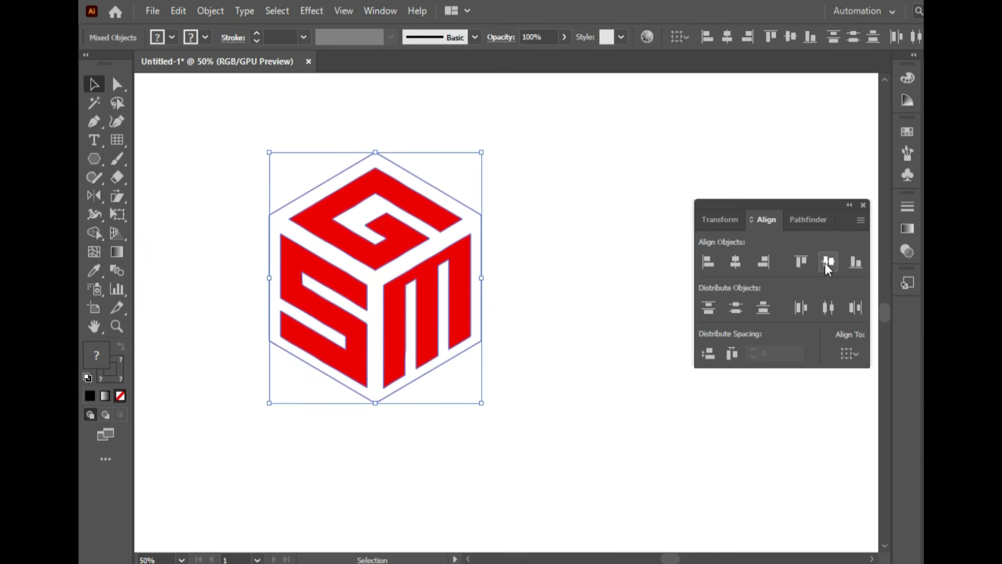
pyautogui.click(862, 204)
pyautogui.moveTo(420, 278); pyautogui.dragTo(541, 308)
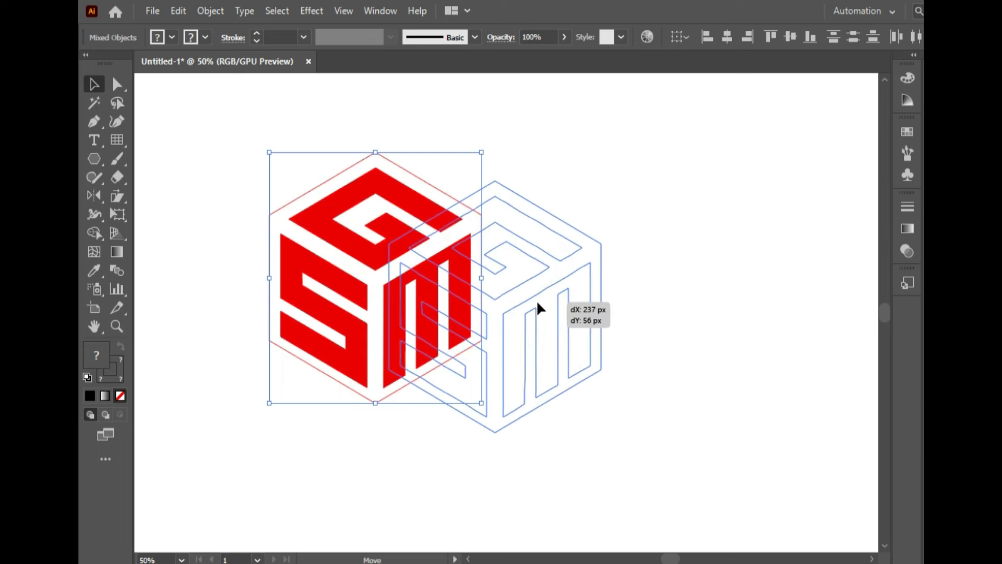
pyautogui.click(414, 141)
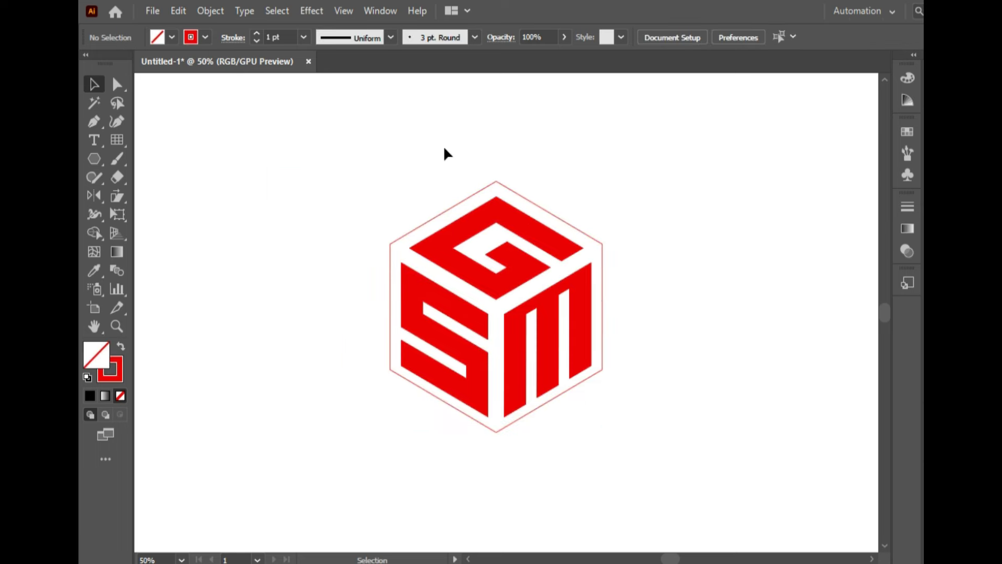
# Give the hexagon a 6 pt stroke and scale it to hug the cube
pyautogui.click(528, 200)
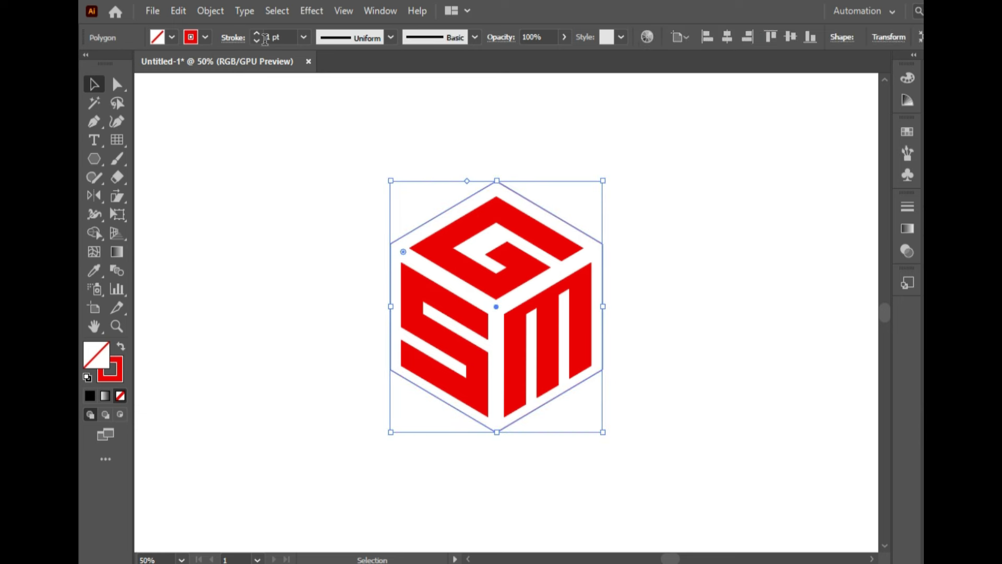
pyautogui.click(256, 35)
pyautogui.click(256, 35)
pyautogui.click(257, 34)
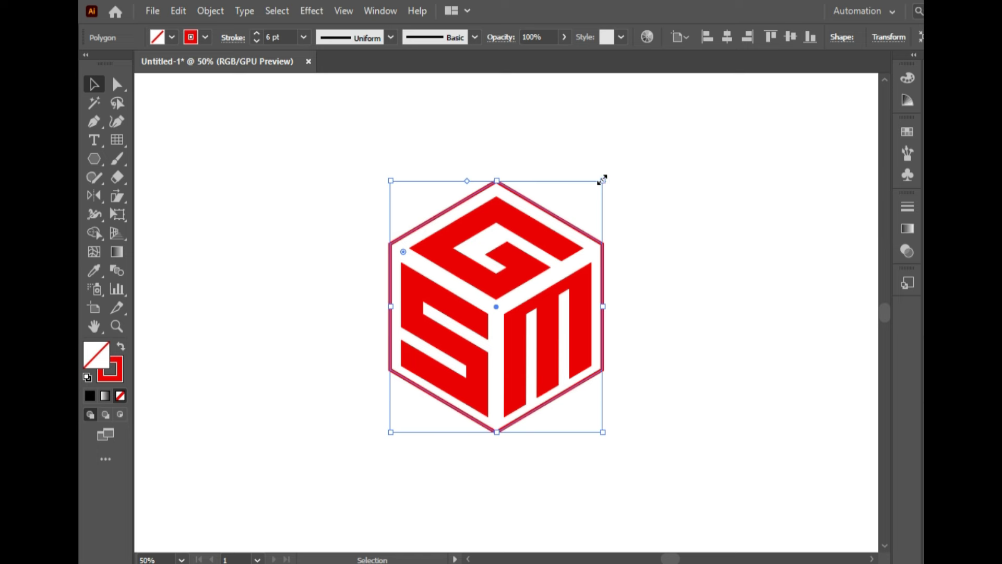
pyautogui.moveTo(602, 179); pyautogui.dragTo(599, 183)
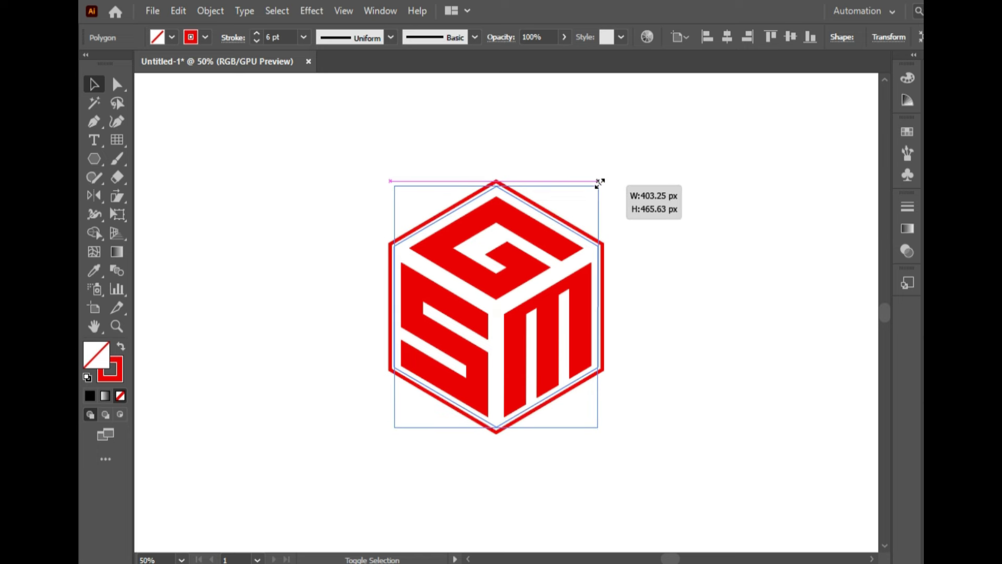
pyautogui.moveTo(599, 184); pyautogui.dragTo(598, 187)
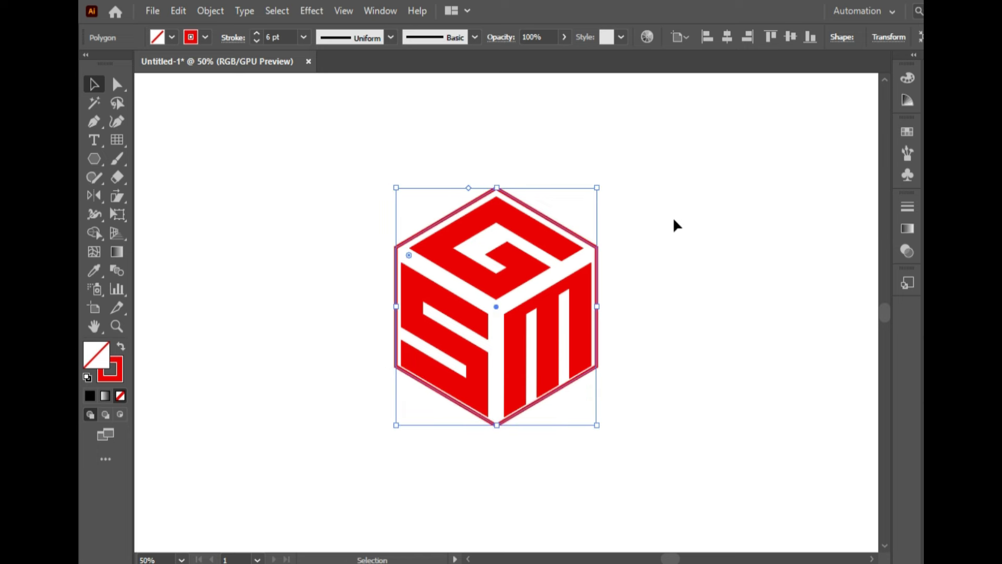
# Select the entire hexagon cube logo and copy it with Ctrl+C
pyautogui.click(675, 225)
pyautogui.moveTo(343, 153); pyautogui.dragTo(664, 453)
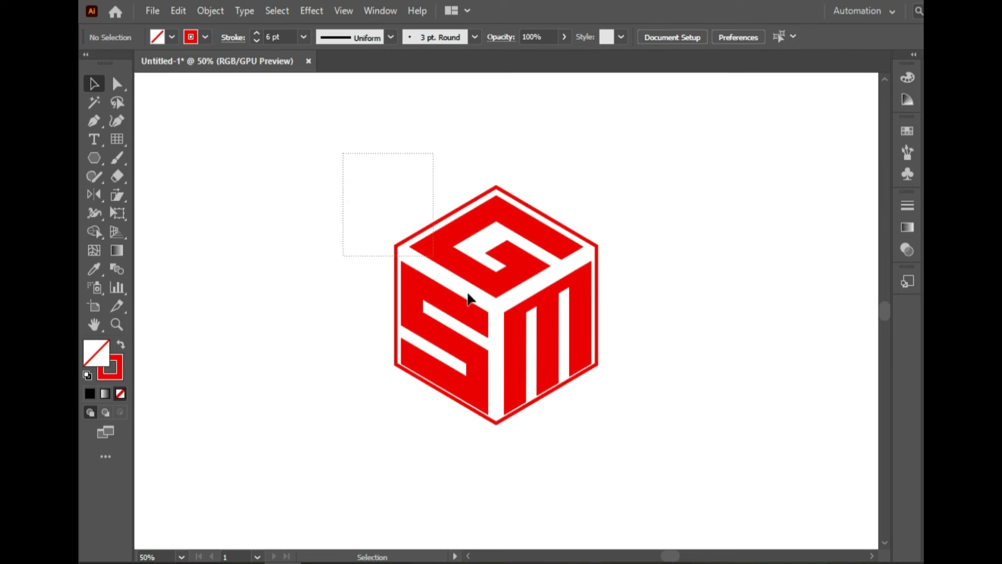
pyautogui.hotkey('ctrl', 'c')
pyautogui.hotkey('ctrl', 'c')
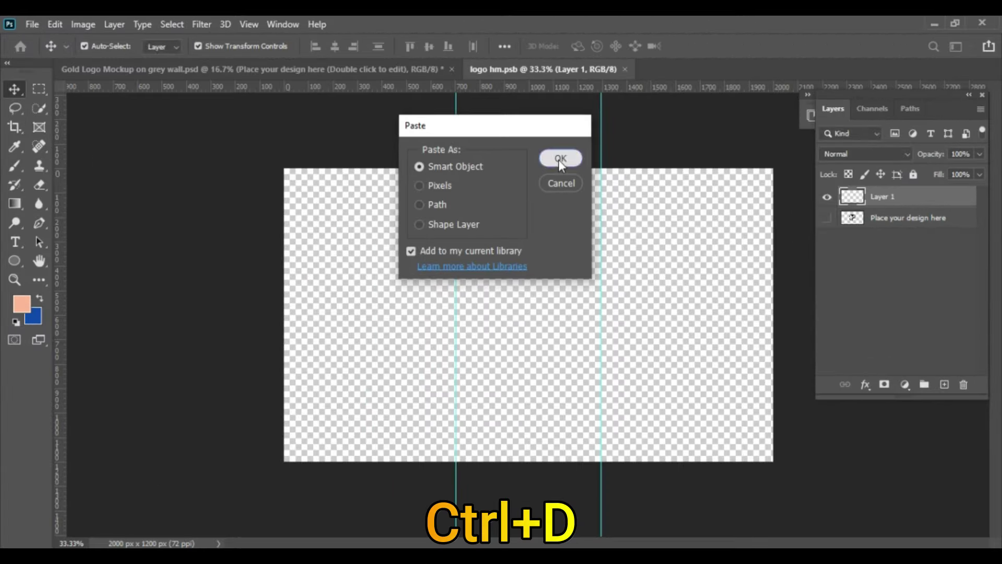
# Paste the logo as a Smart Object, enlarge and centre it, then save with Ctrl+S
pyautogui.click(560, 158)
pyautogui.moveTo(575, 256); pyautogui.dragTo(622, 207)
pyautogui.moveTo(479, 371); pyautogui.dragTo(436, 419)
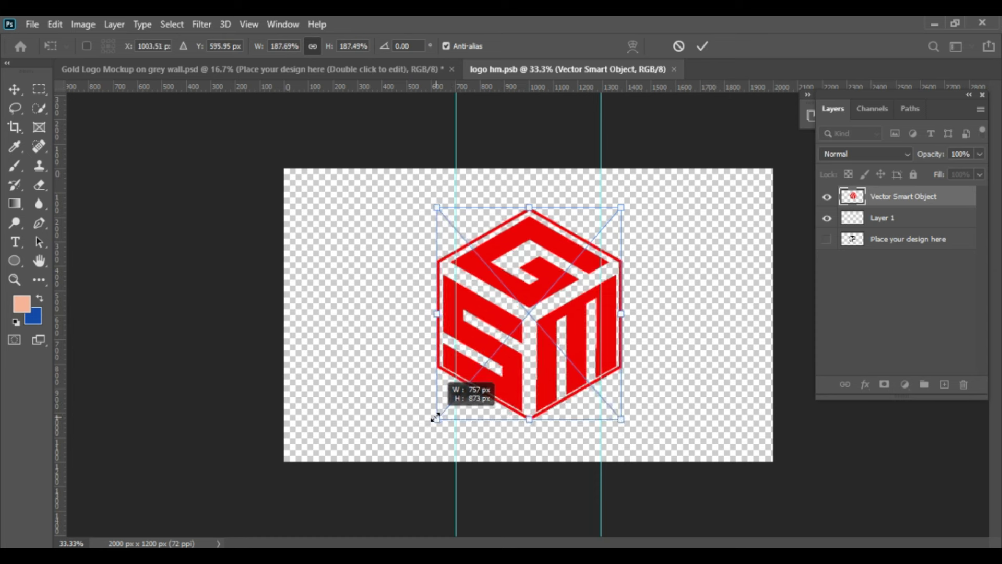
pyautogui.moveTo(545, 332); pyautogui.dragTo(551, 332)
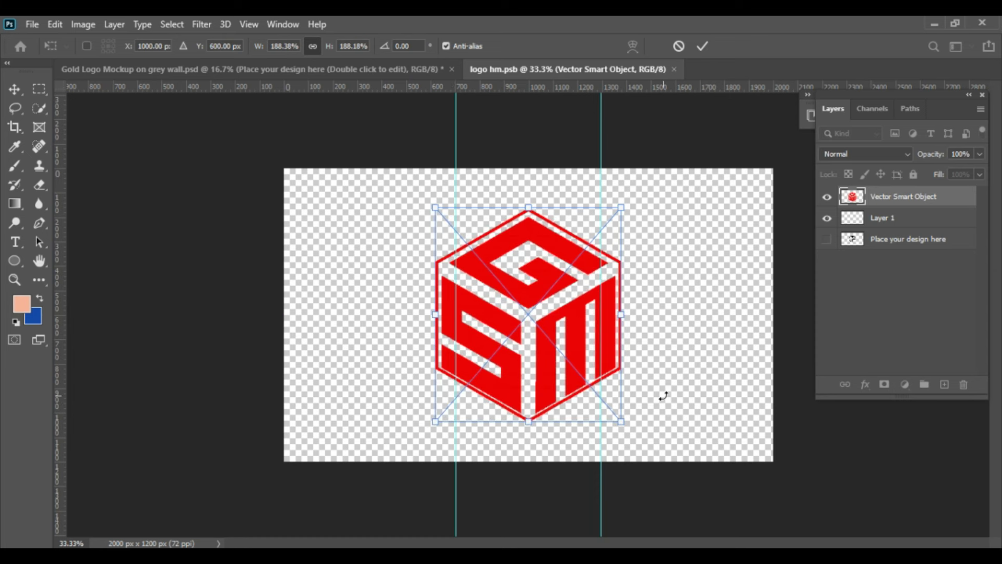
pyautogui.hotkey('ctrl', 's')
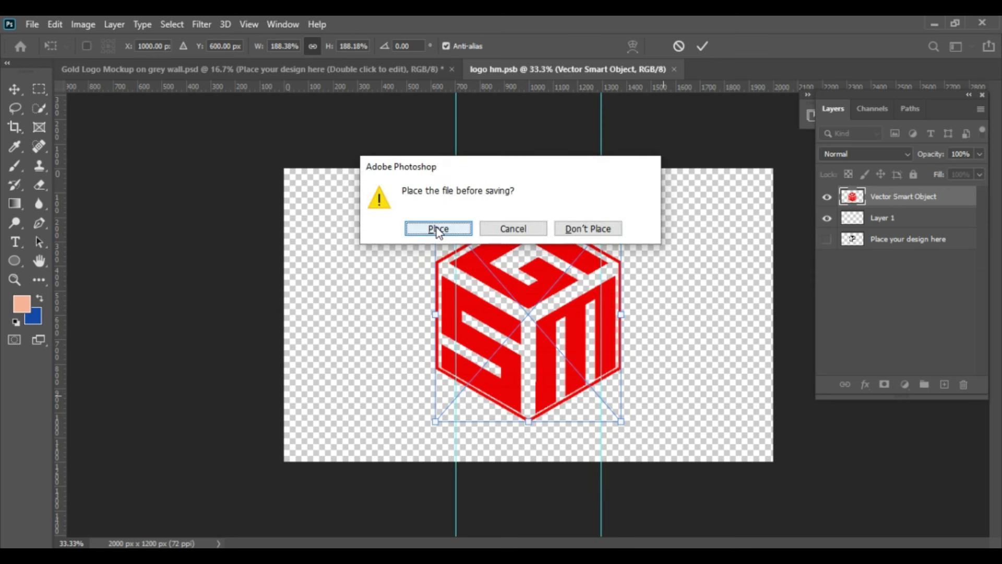
pyautogui.click(438, 228)
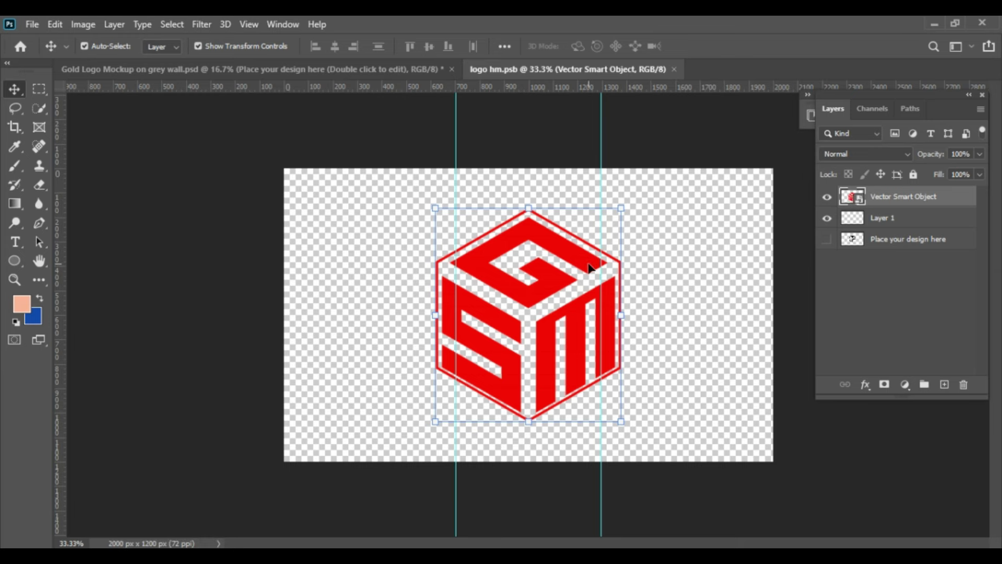
# Switch to the 'Gold Logo Mockup on grey wall.psd' document to view the gold logo
pyautogui.click(262, 73)
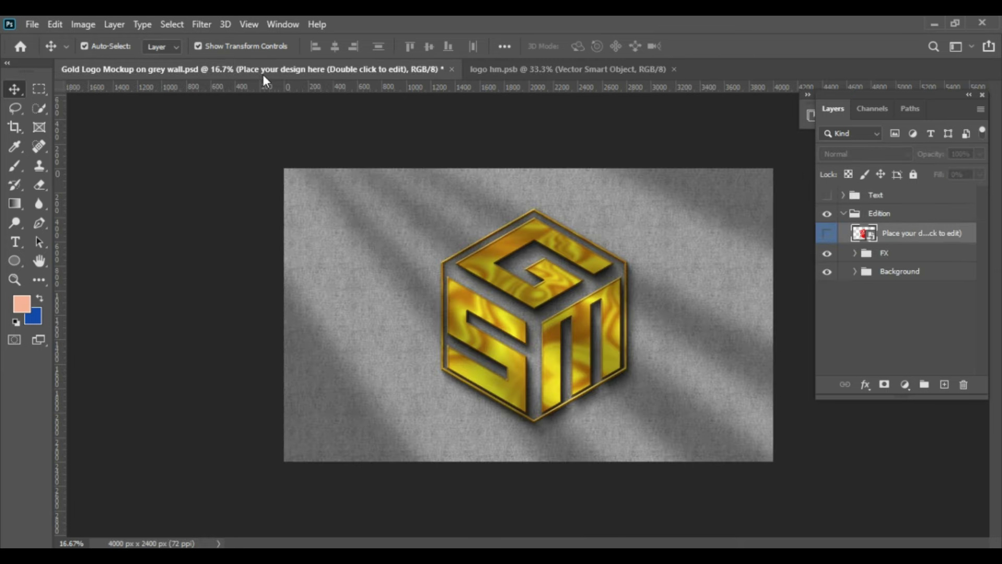